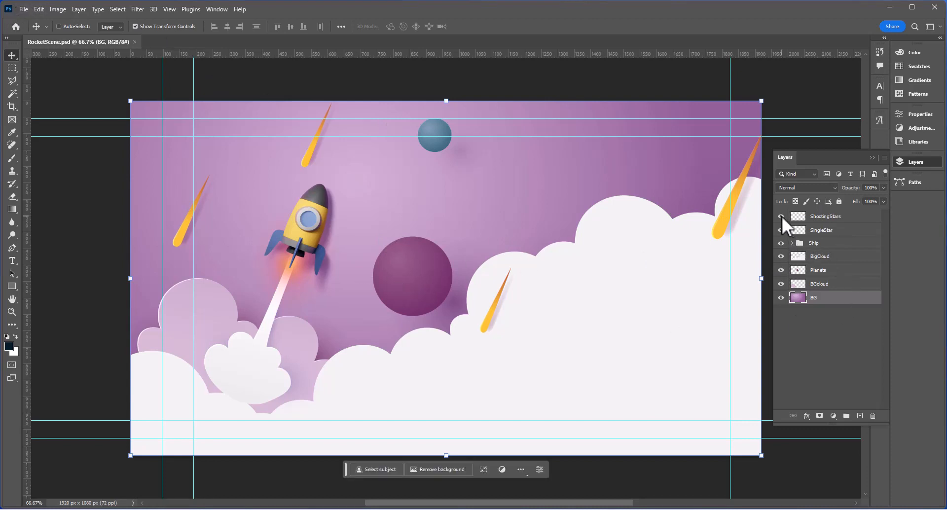
Toggle the visibility of the ShootingStars and SingleStar layers and the Ship group to examine what each contains
left_click_drag(782, 216, 782, 260)
left_click(782, 231)
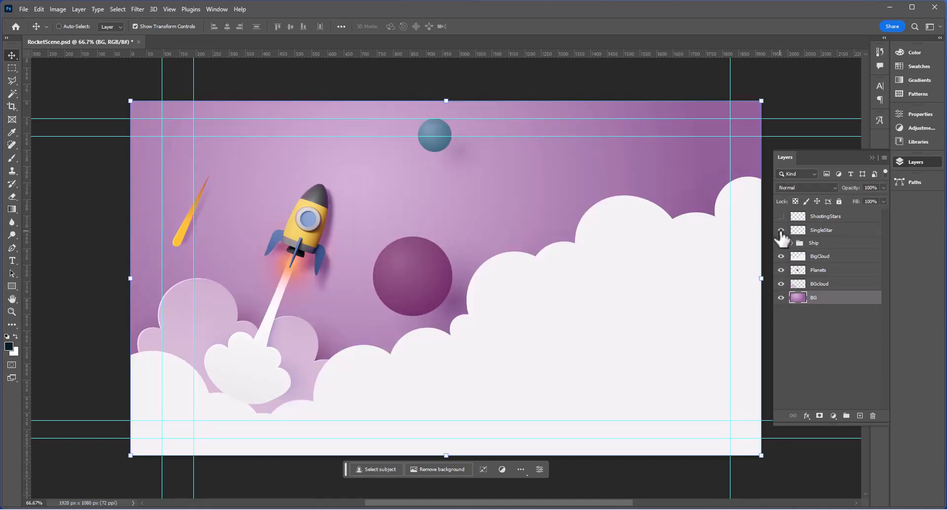
left_click(782, 231)
left_click(783, 217)
left_click(781, 217)
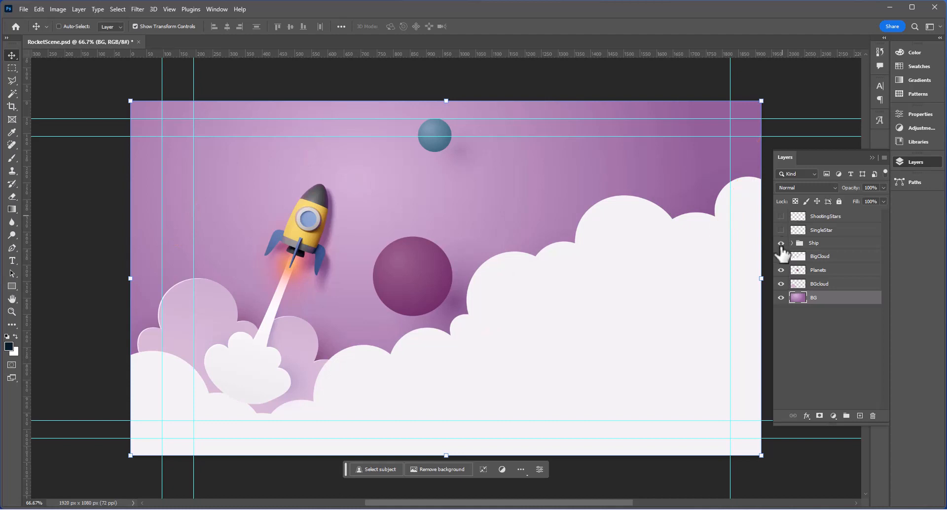
left_click(809, 245)
left_click(782, 243)
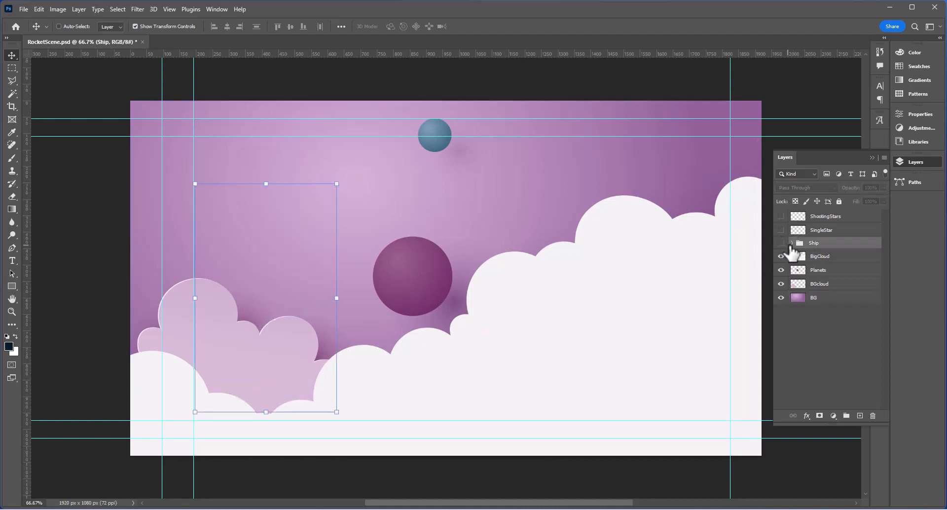
left_click(781, 243)
left_click_drag(317, 278, 275, 318)
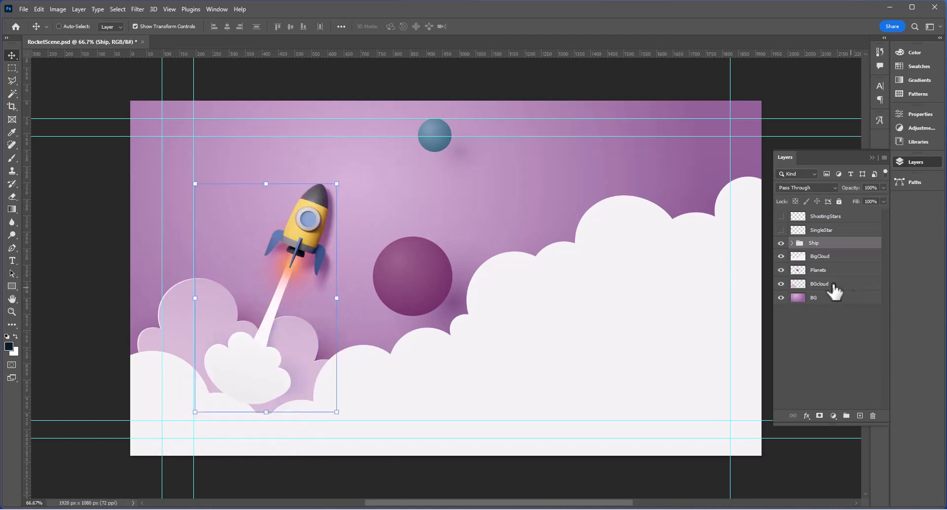
Examine the Rocket and Blast layers inside the Ship group by toggling their visibility, and show both star layers again
left_click(792, 243)
left_click(781, 256)
left_click(781, 256)
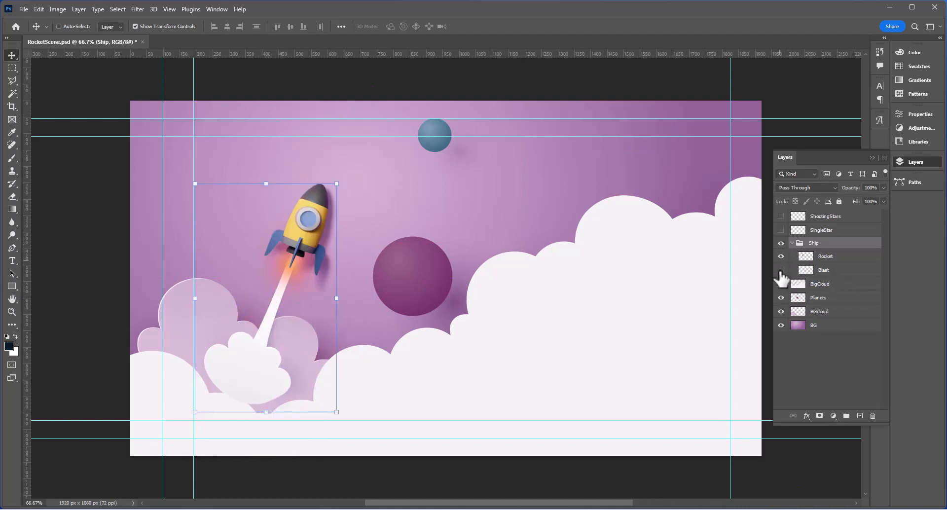
left_click(781, 270)
left_click(781, 270)
left_click(781, 230)
left_click(781, 216)
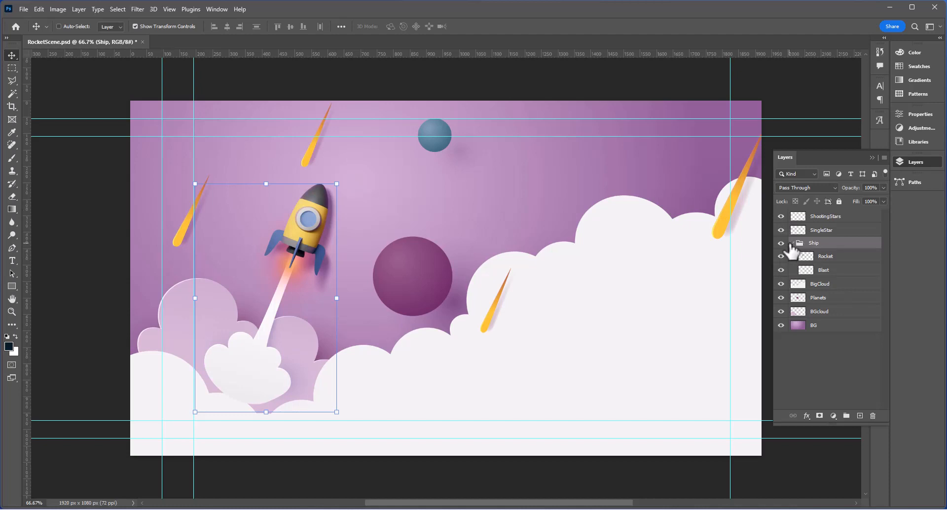
left_click(793, 244)
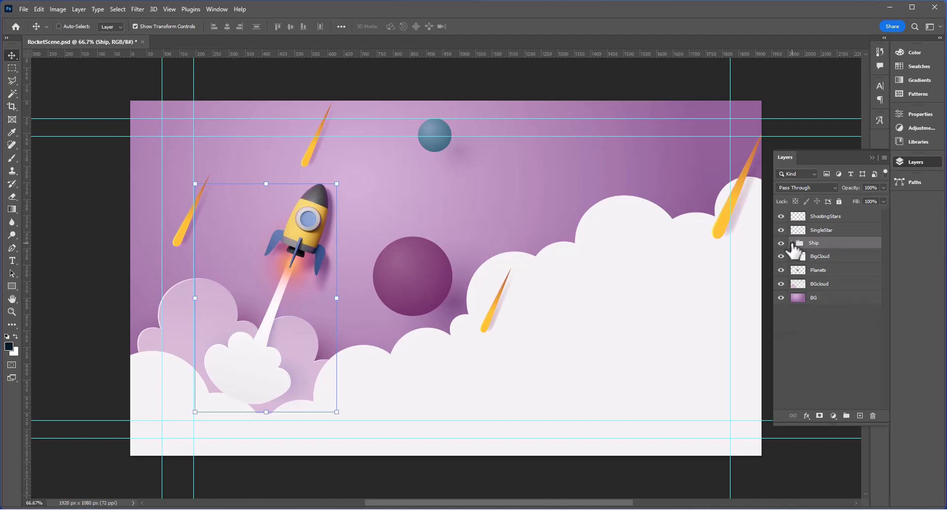
Add a Drop Shadow effect to the BigCloud layer and set the shadow colour to dark purple #6a3c6f
left_click(809, 286)
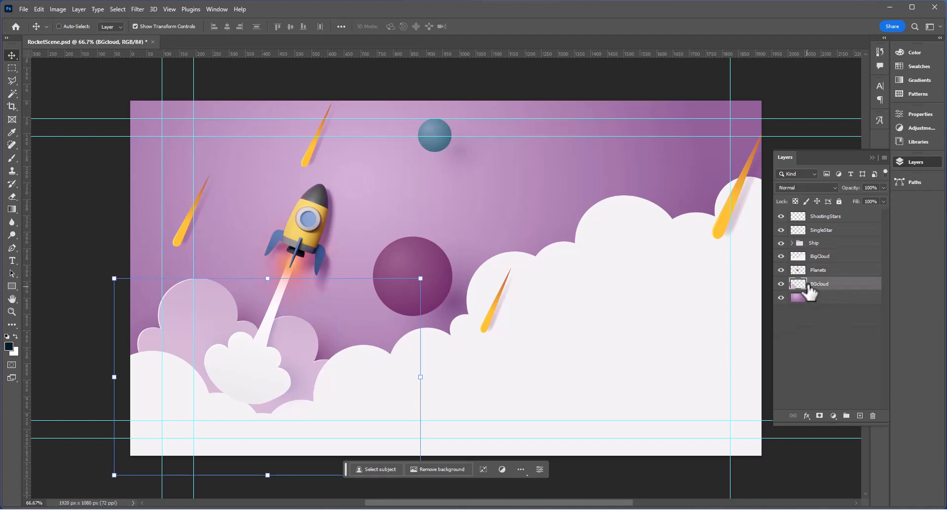
left_click(820, 256)
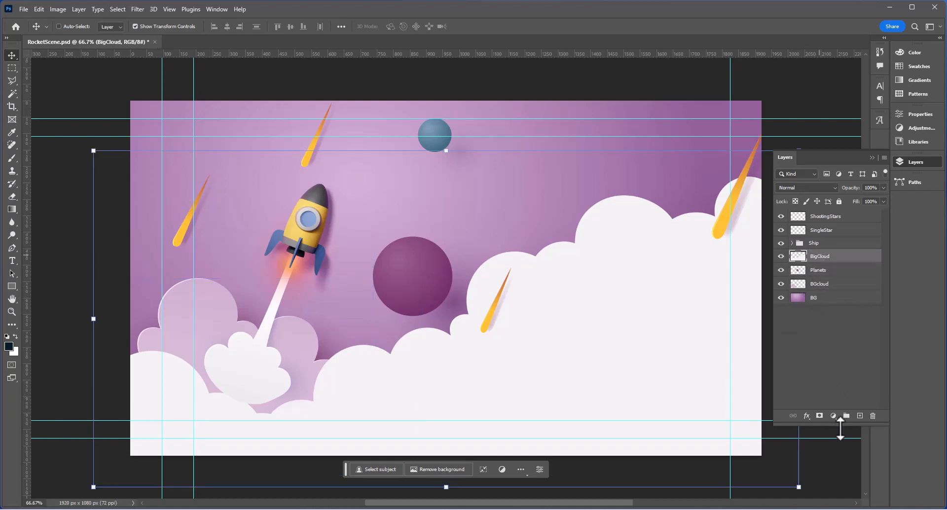
left_click(808, 416)
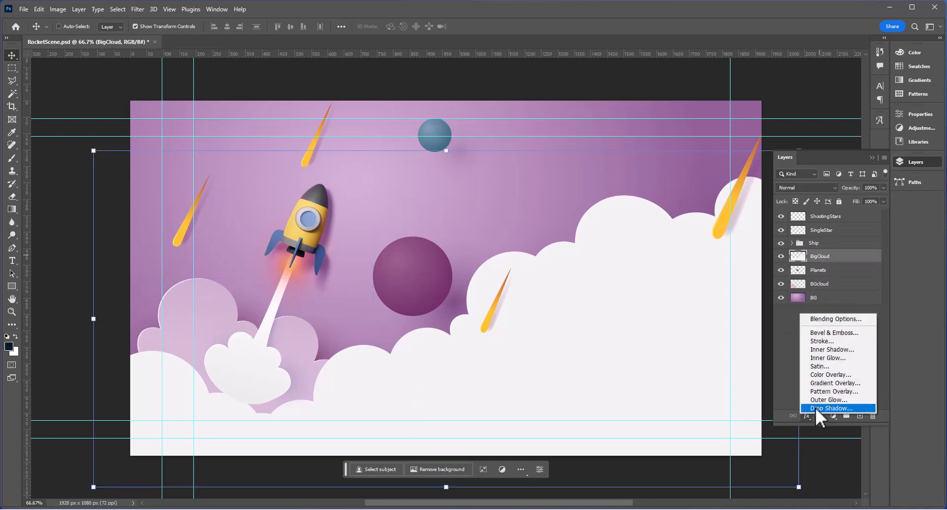
left_click(815, 407)
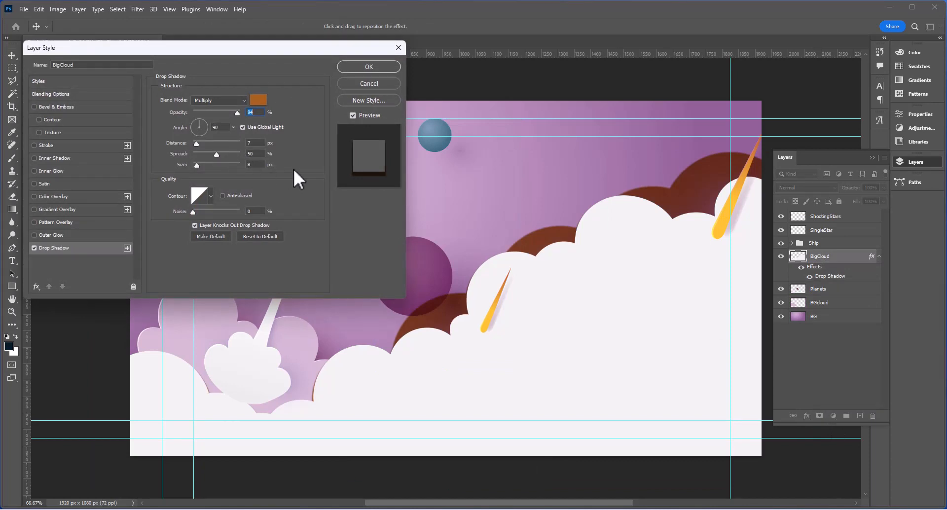
left_click(258, 100)
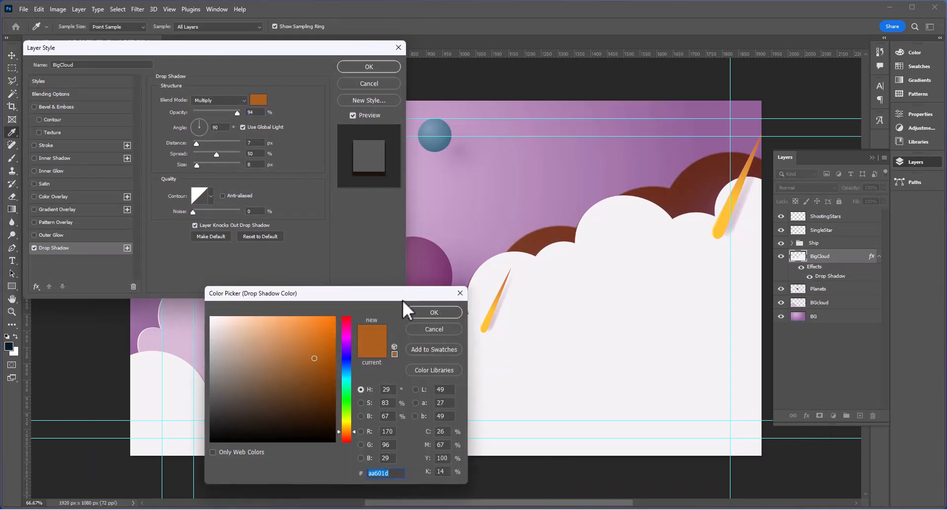
left_click(490, 254)
left_click_drag(217, 353, 268, 387)
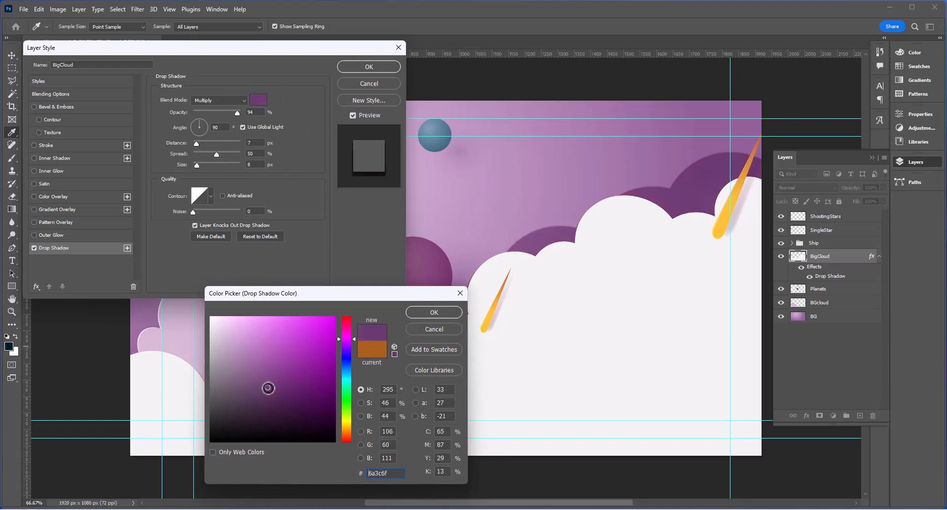
left_click(433, 313)
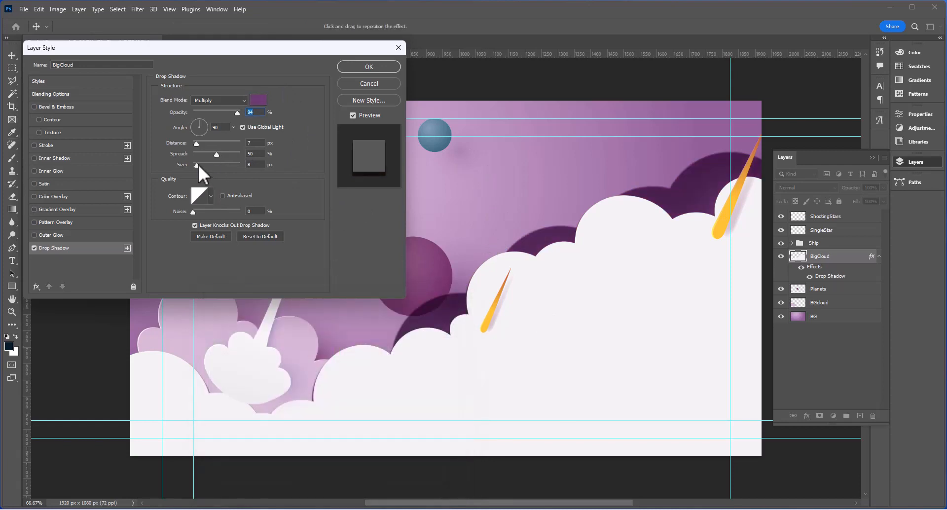
Set BigCloud's drop shadow to 36 px distance, 9% spread, 106 px size and 42% opacity, and save the file
mouse_move(196, 144)
left_mouse_down()
mouse_move(213, 145)
mouse_move(197, 152)
mouse_move(212, 165)
mouse_move(196, 150)
mouse_move(198, 141)
mouse_move(212, 143)
left_mouse_up()
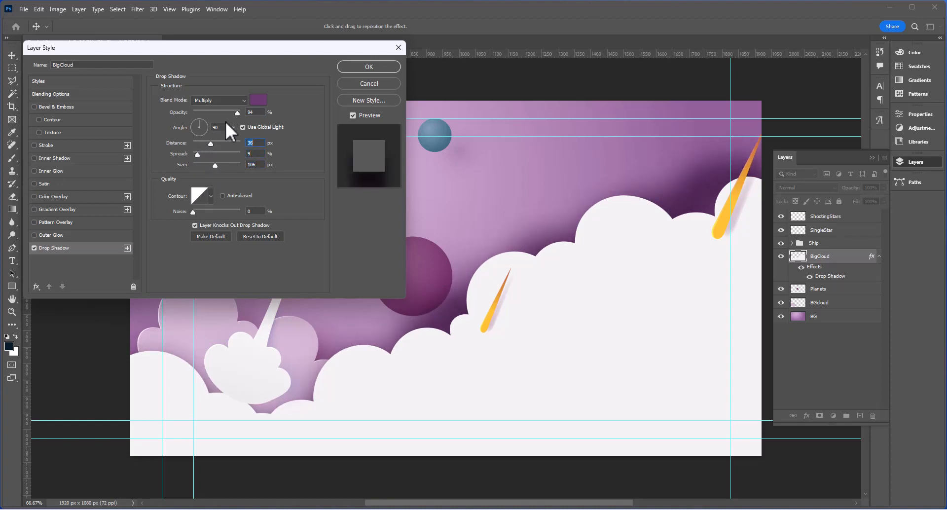
left_click_drag(235, 112, 214, 111)
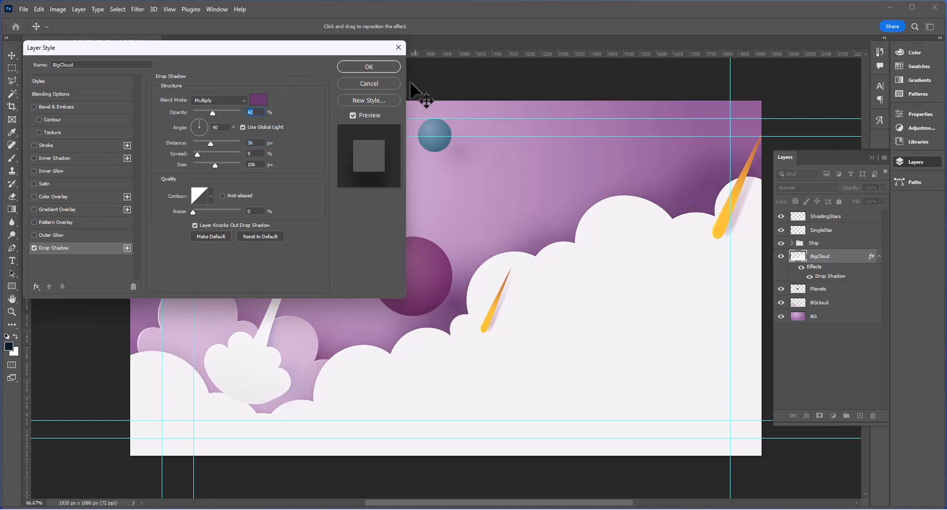
left_click(367, 67)
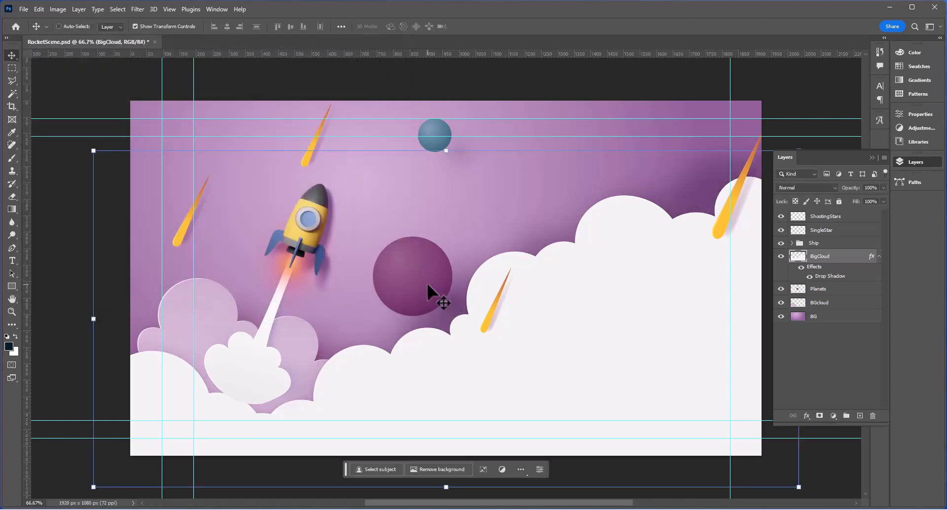
key("ctrl")
key("ctrl+s")
Switch to After Effects and choose the RocketScene PSD for import as Composition - Retain Layer Sizes
left_click(583, 509)
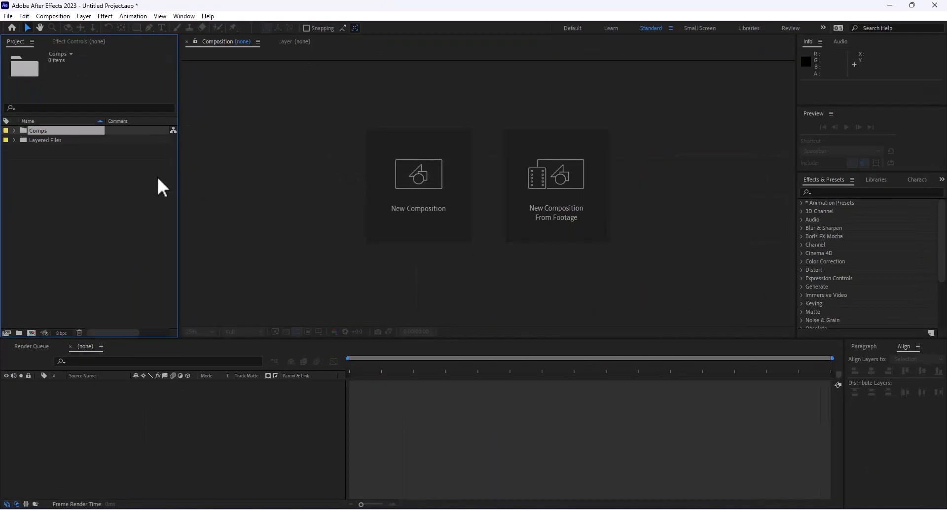
left_click(52, 140)
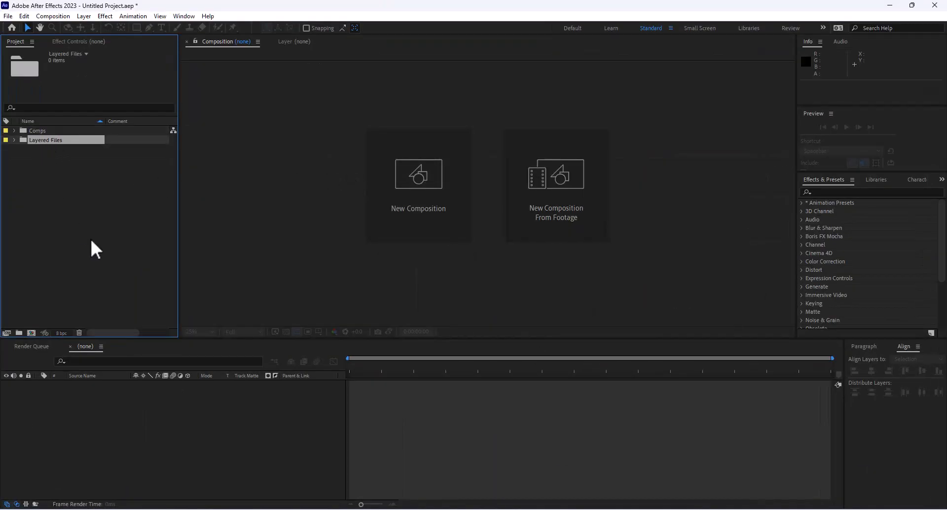
double_click(84, 186)
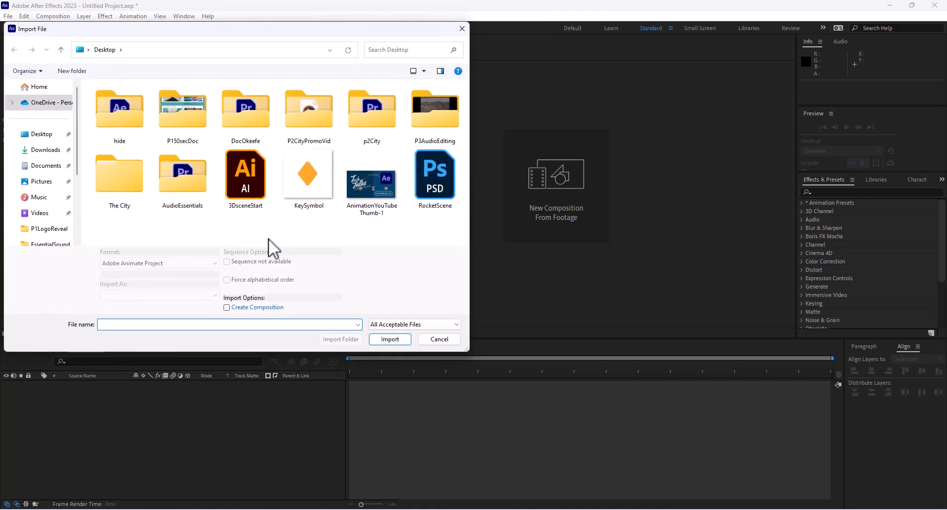
left_click(433, 173)
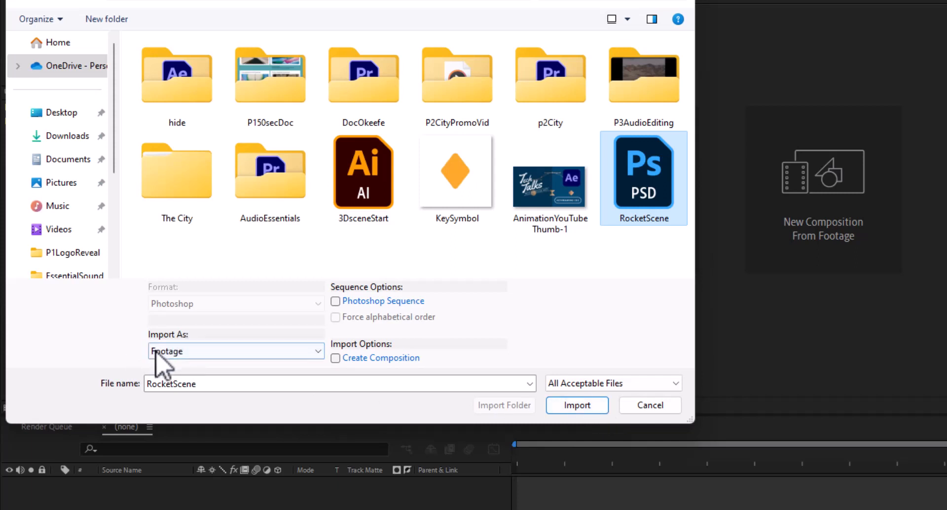
left_click(178, 352)
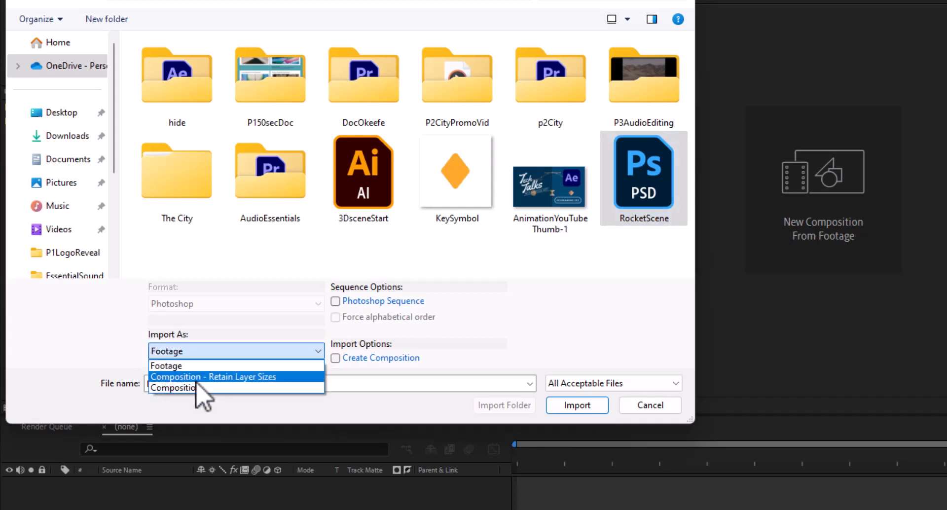
left_click(270, 378)
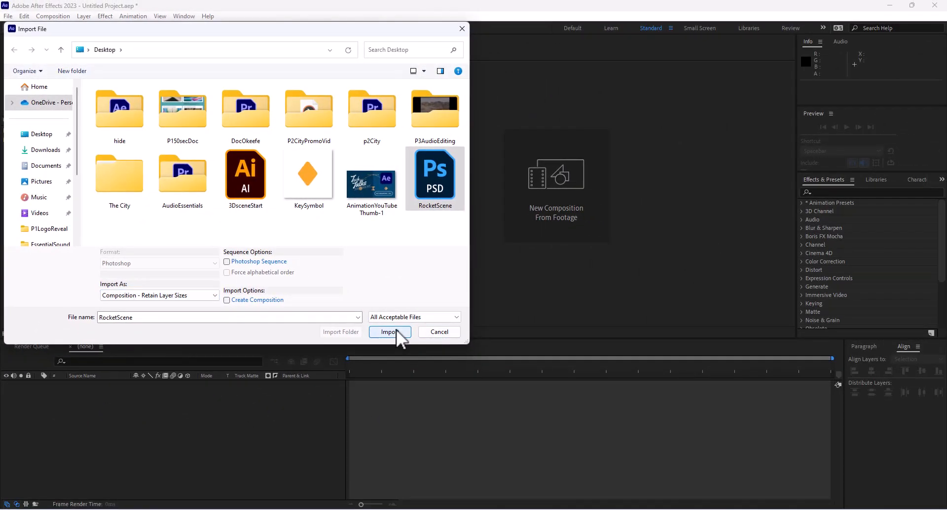
Import RocketScene.psd with Editable Layer Styles, keeping the import kind Composition - Retain Layer Sizes
left_click(395, 329)
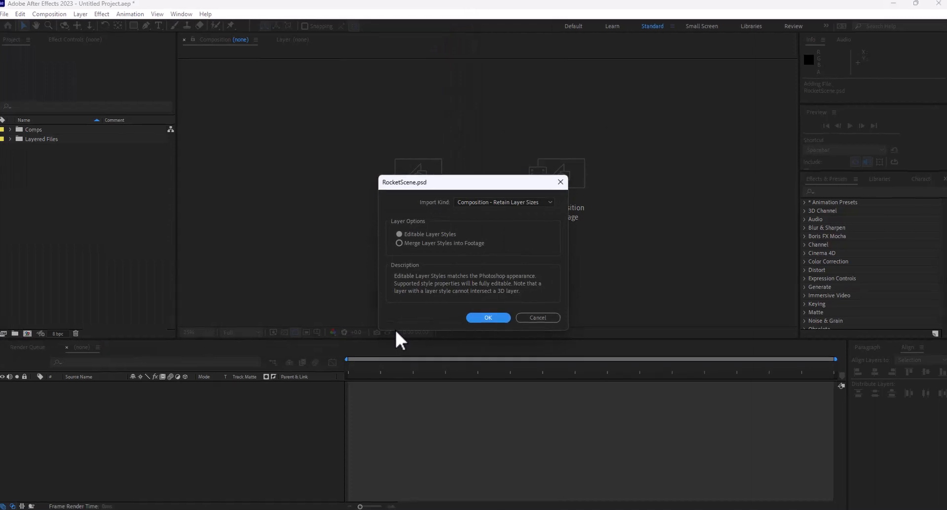
left_click(493, 204)
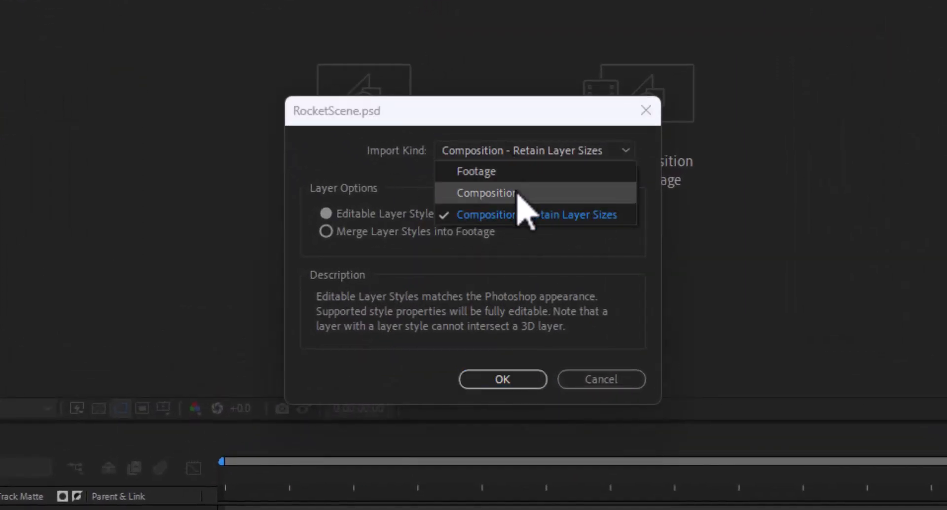
left_click(441, 214)
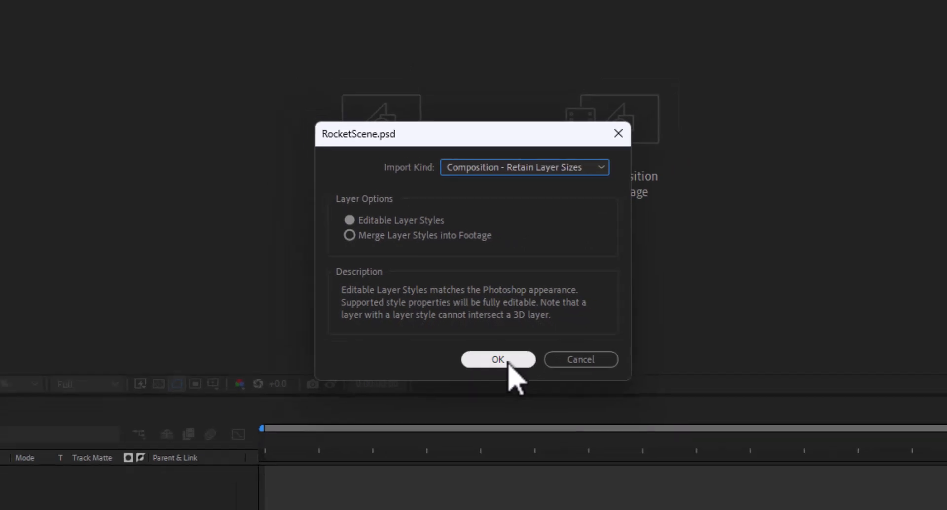
left_click(500, 360)
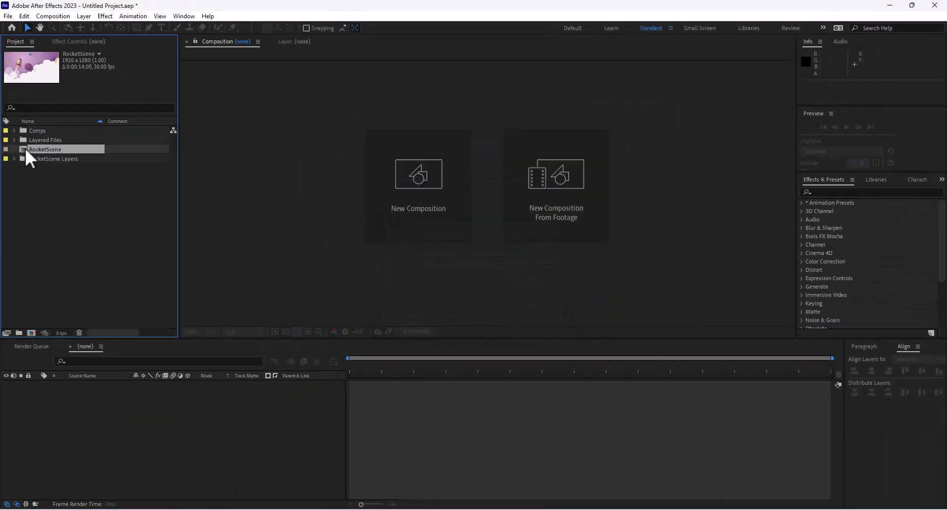
Move the RocketScene composition into the Comps folder and open it in the timeline
left_click_drag(21, 147, 32, 129)
left_click(15, 130)
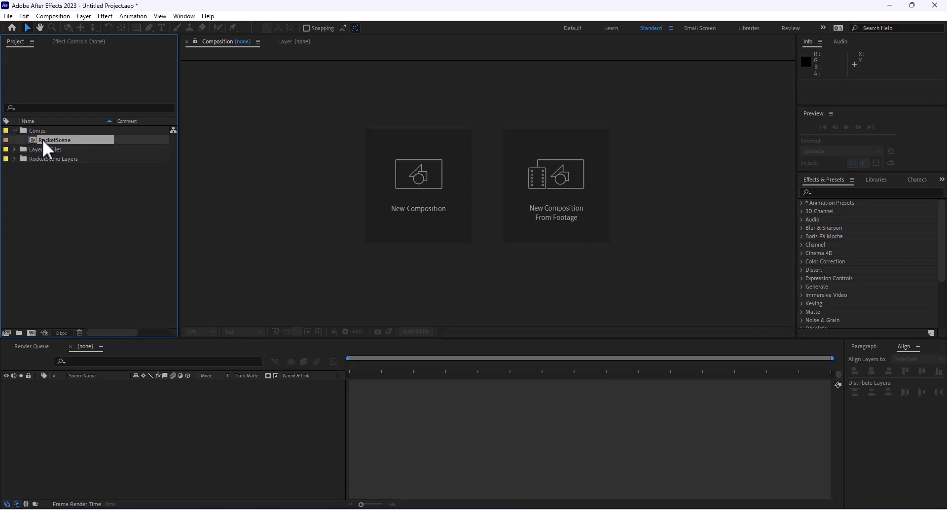
double_click(41, 138)
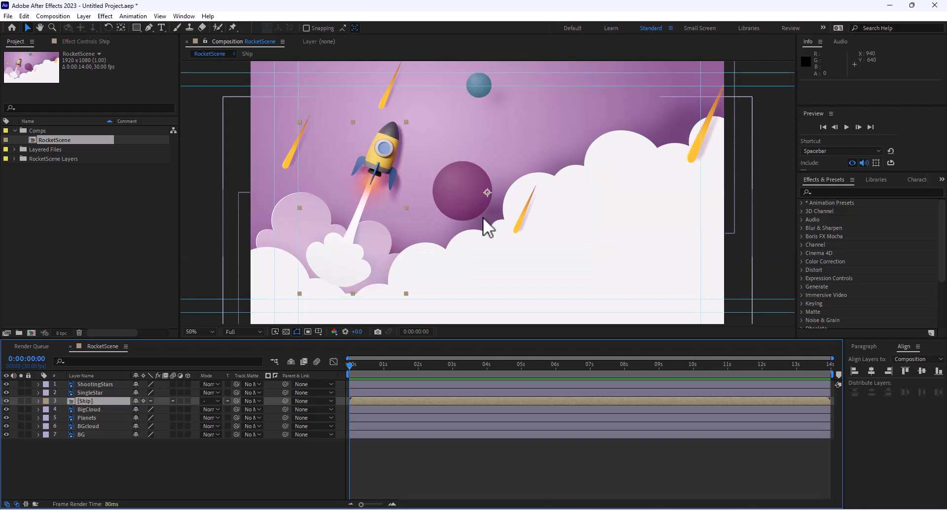
Hide all layers of the RocketScene composition and reveal them one by one from BG upward to check each layer
left_click_drag(8, 434, 7, 384)
left_click(7, 435)
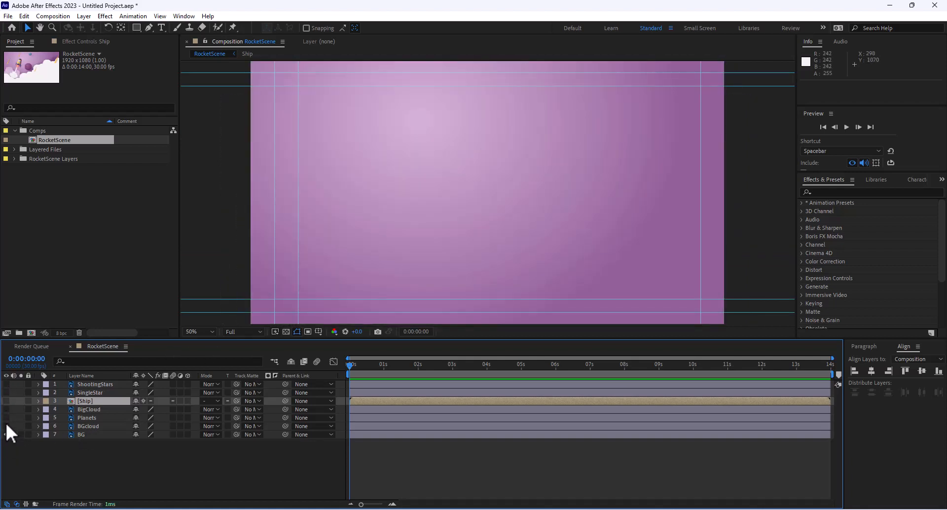
left_click(6, 426)
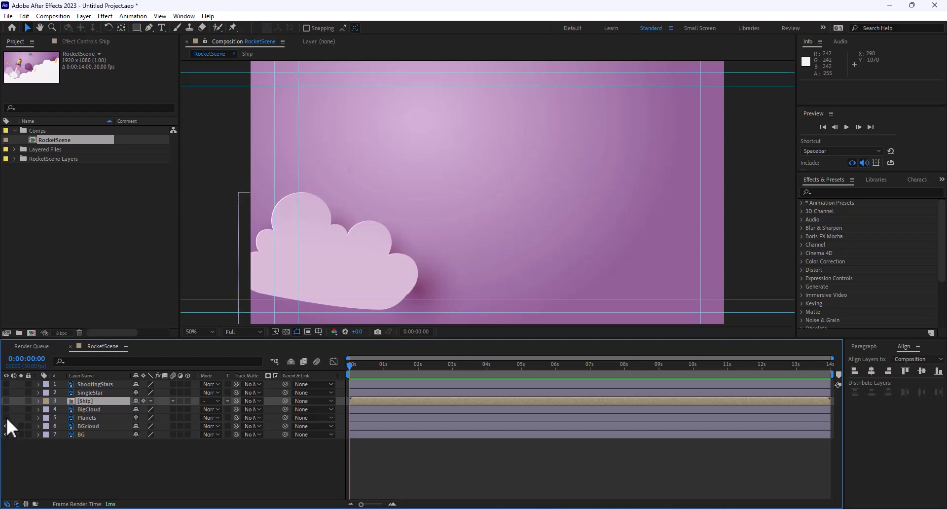
left_click(6, 417)
left_click(6, 410)
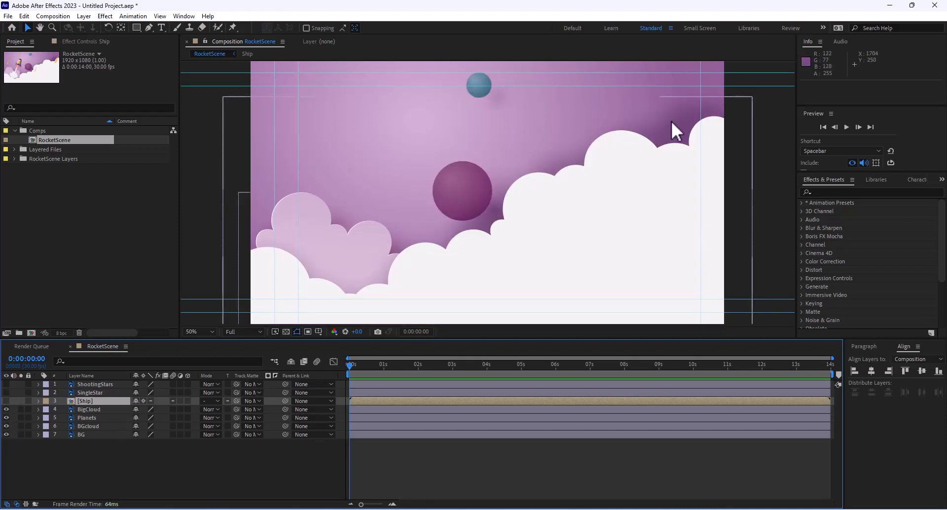
left_click(6, 401)
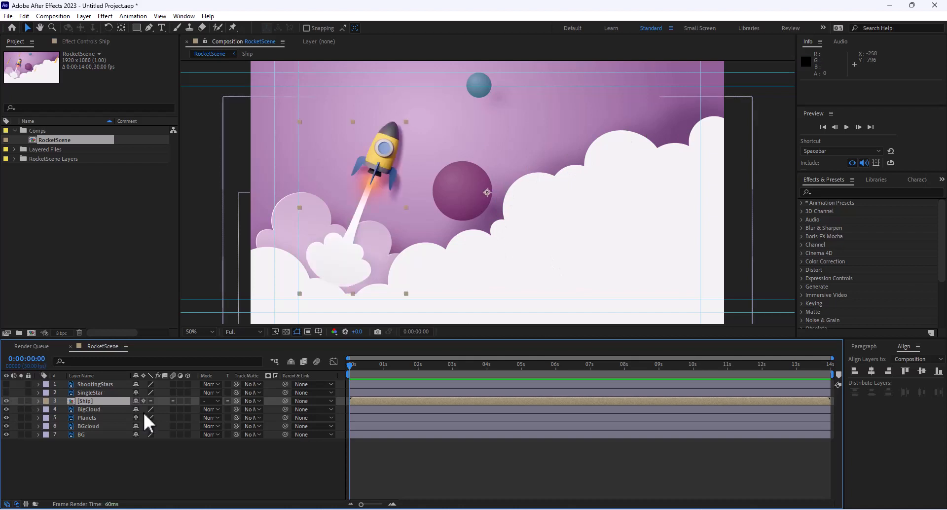
left_click(6, 384)
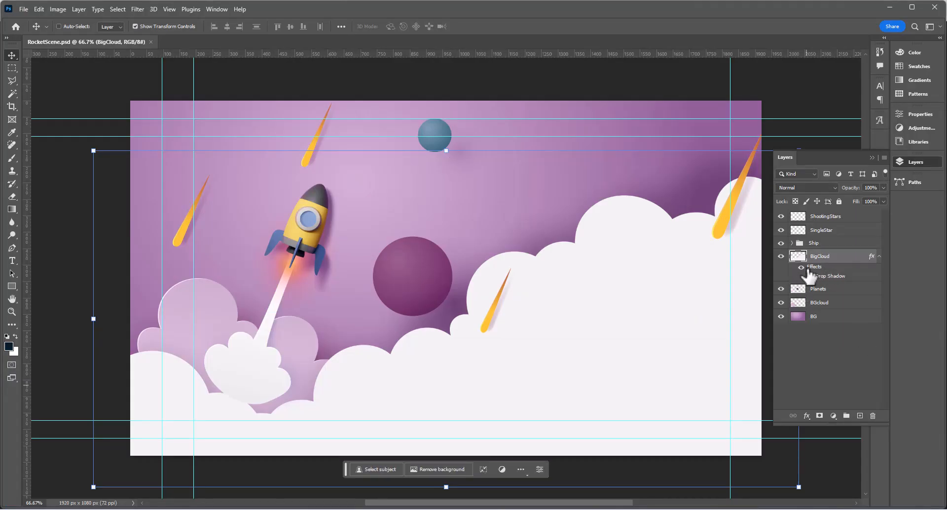
Switch to Photoshop and check the contents of the Ship group in RocketScene.psd
left_click(792, 243)
left_click(792, 244)
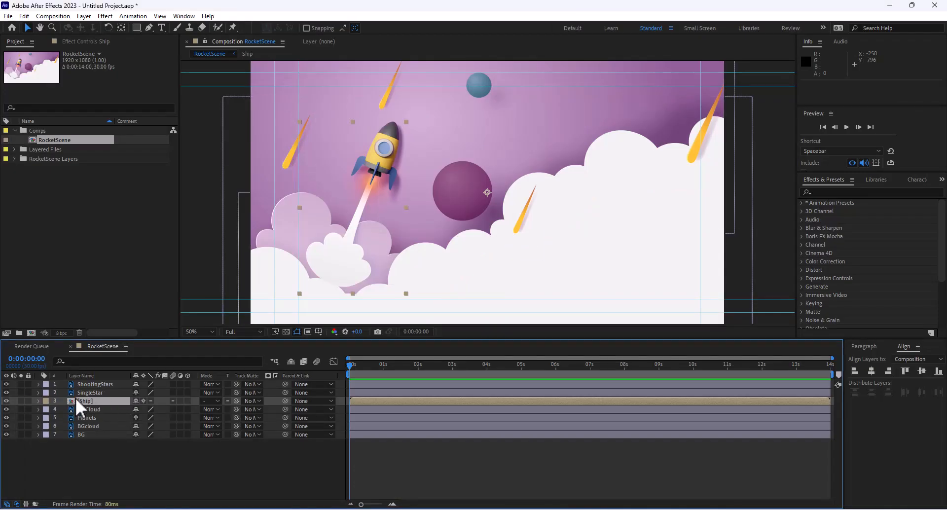
Open the nested Ship composition, try moving the Rocket layer independently of the blast, and undo the move
double_click(70, 401)
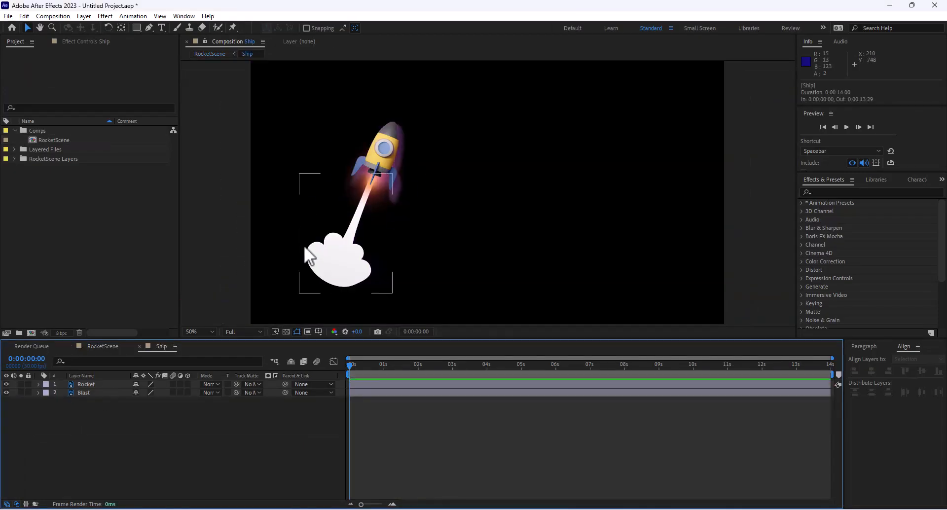
left_click(383, 193)
left_click_drag(379, 157, 385, 150)
key("ctrl+z")
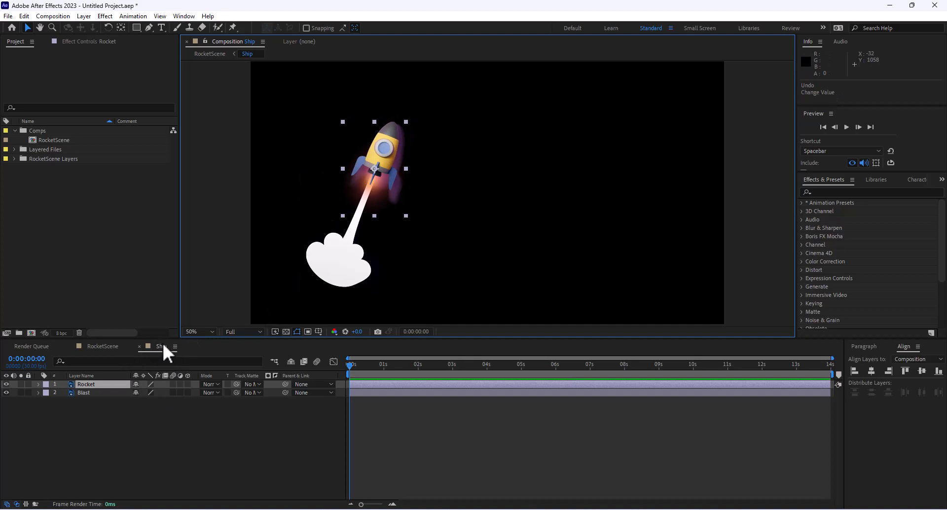
Return to the RocketScene composition, try moving the artwork in the scene, and undo the move
left_click(106, 346)
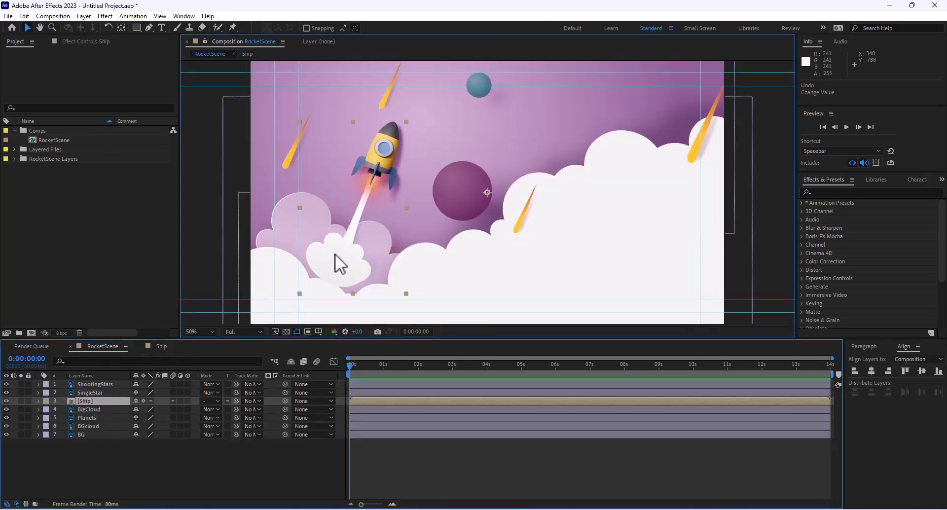
left_click_drag(335, 253, 328, 295)
key("ctrl+z")
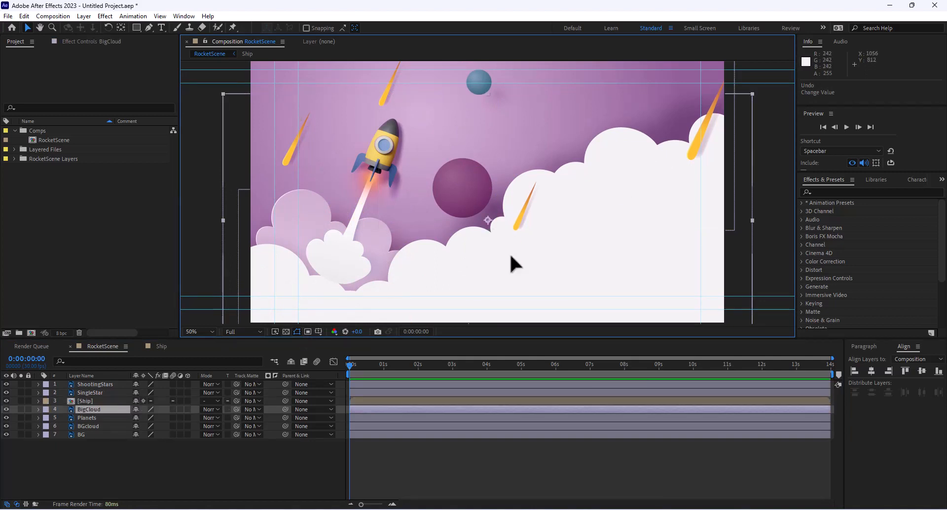
Reveal the Drop Shadow layer style settings of BigCloud, try a different shadow opacity, and undo it
left_click(37, 410)
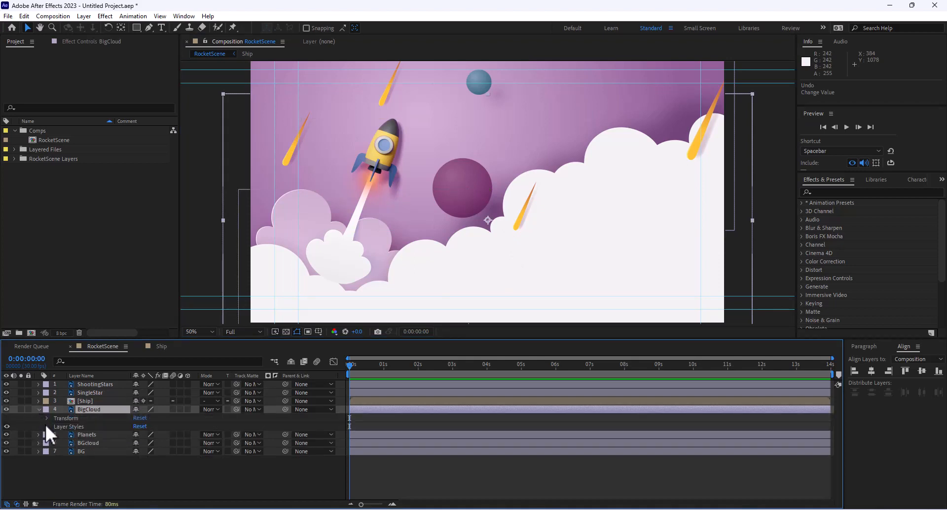
left_click(47, 427)
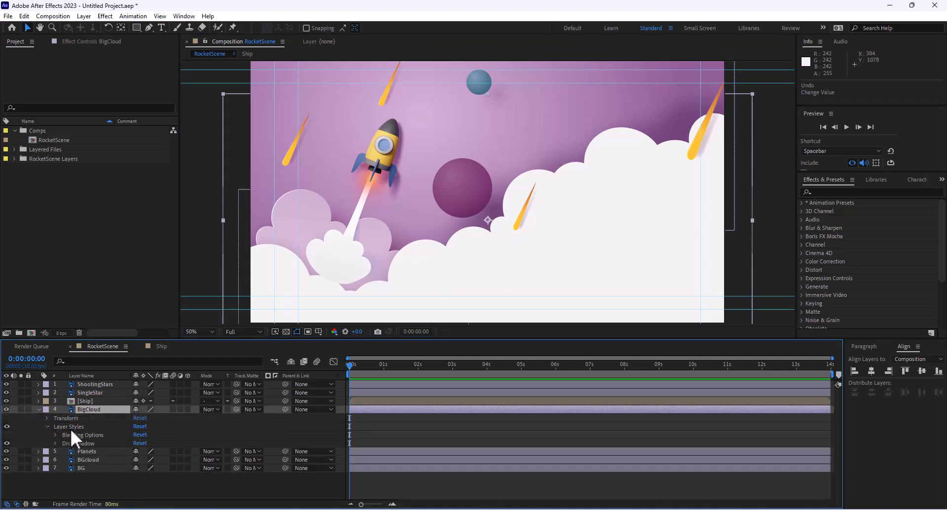
left_click(54, 443)
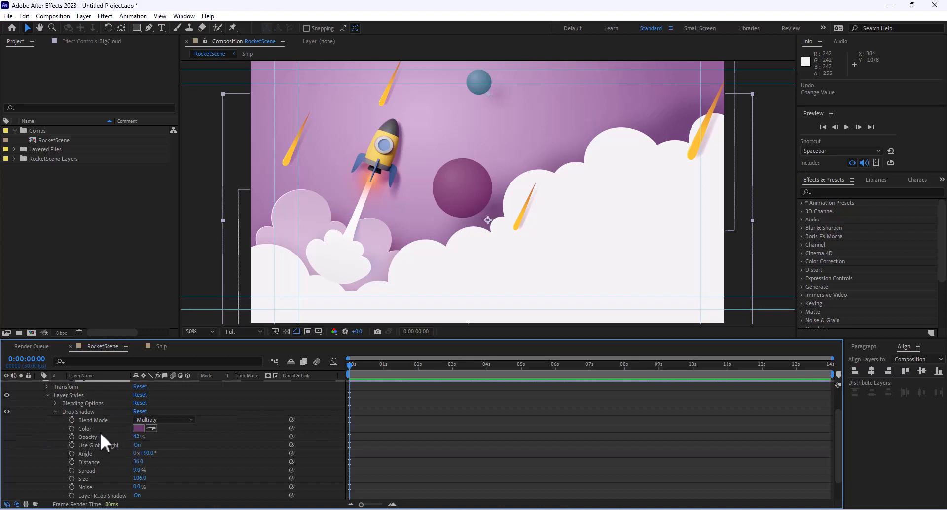
left_click_drag(136, 438, 119, 453)
key("ctrl+z")
Change the BigCloud drop shadow color to red F91737
left_click(140, 428)
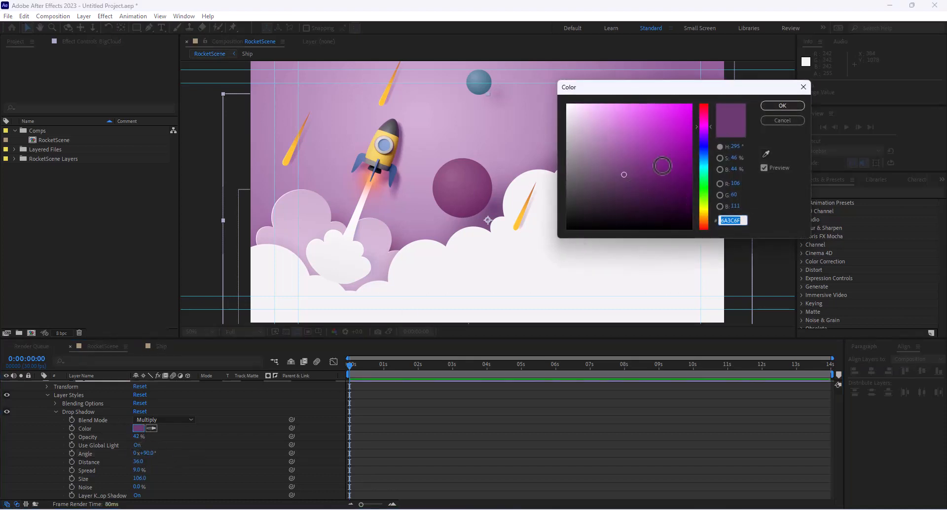
left_click_drag(708, 129, 709, 107)
left_click_drag(679, 143, 680, 107)
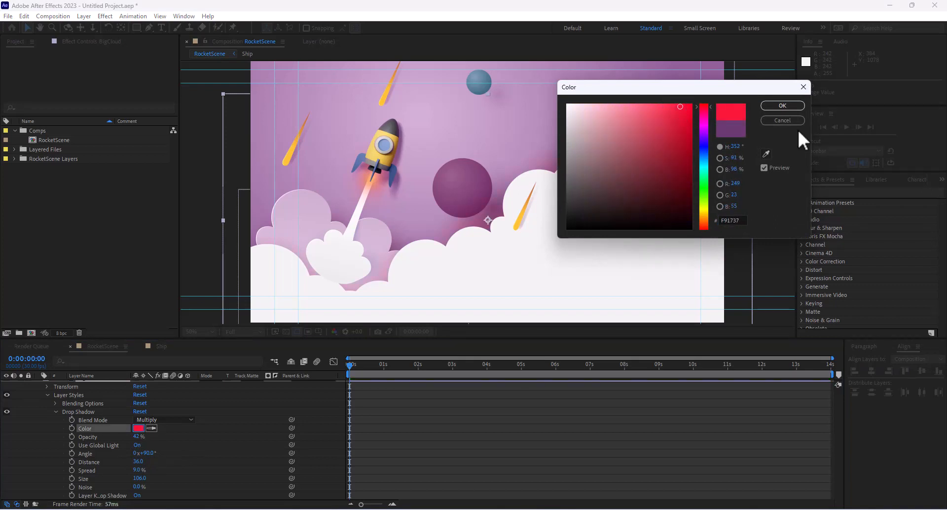
left_click(785, 105)
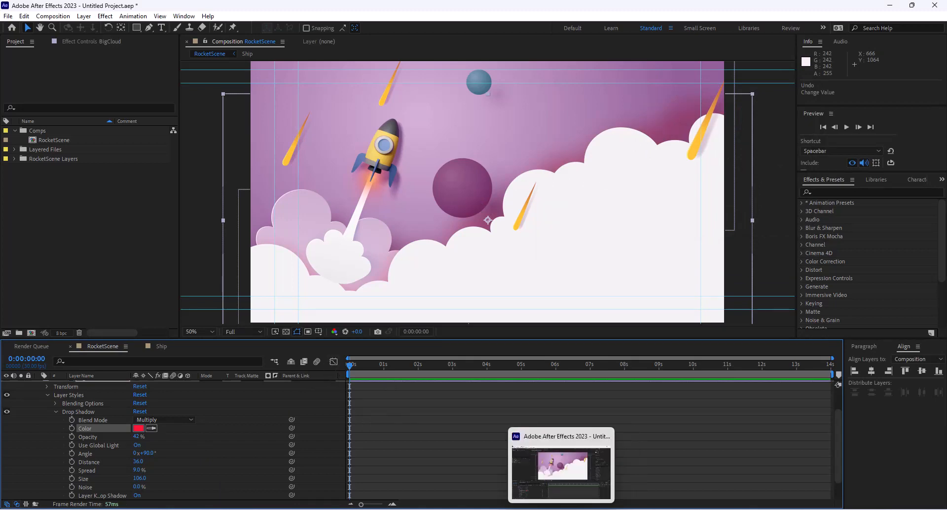
Switch to Photoshop, hide ShootingStars, SingleStar and BigCloud, and expand the visible Ship group to review the layer structure
left_click(562, 509)
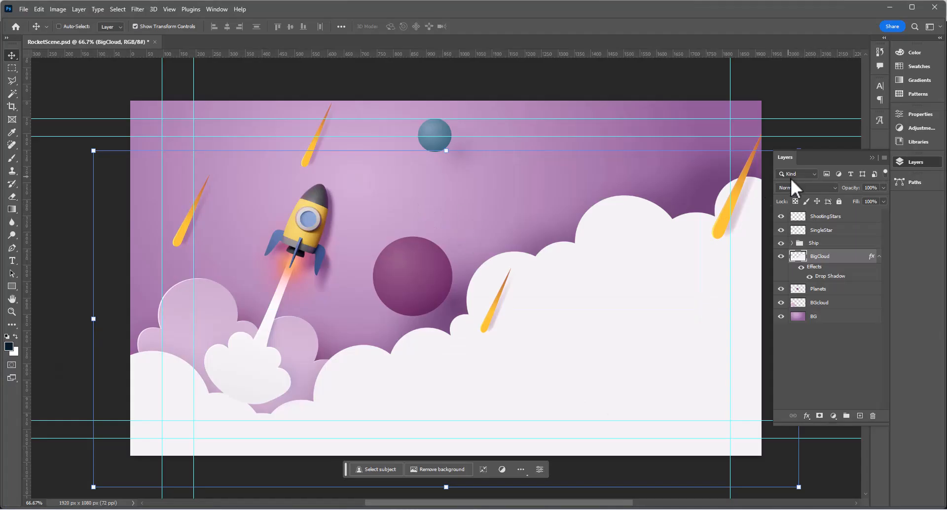
left_click(781, 216)
left_click(781, 230)
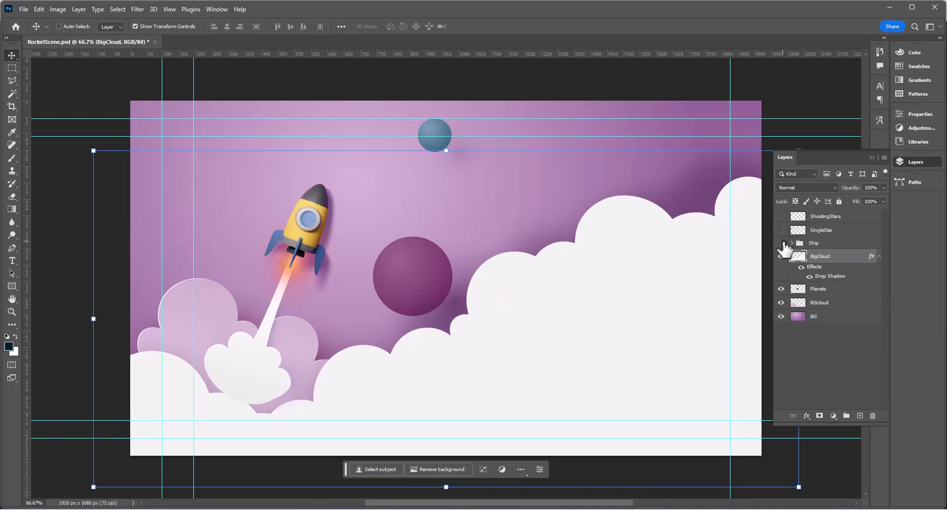
left_click(782, 243)
left_click(781, 256)
left_click(792, 242)
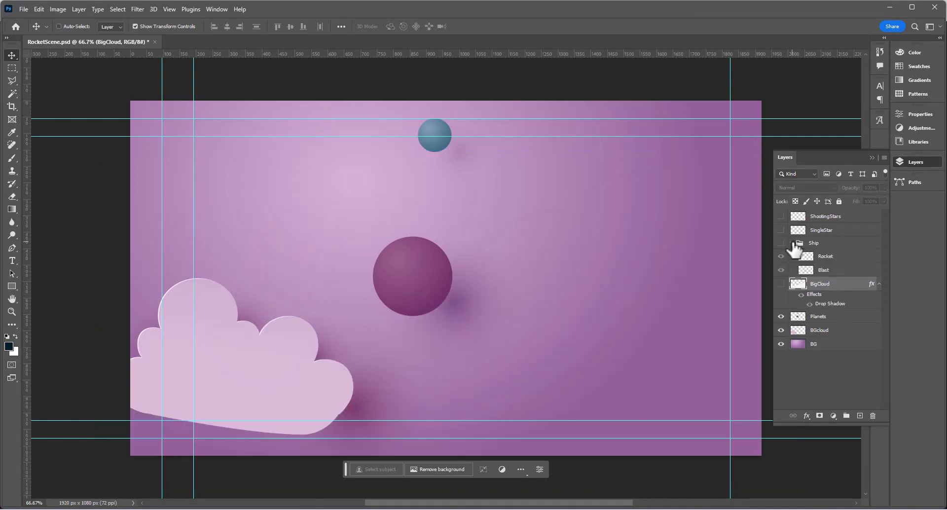
left_click(781, 243)
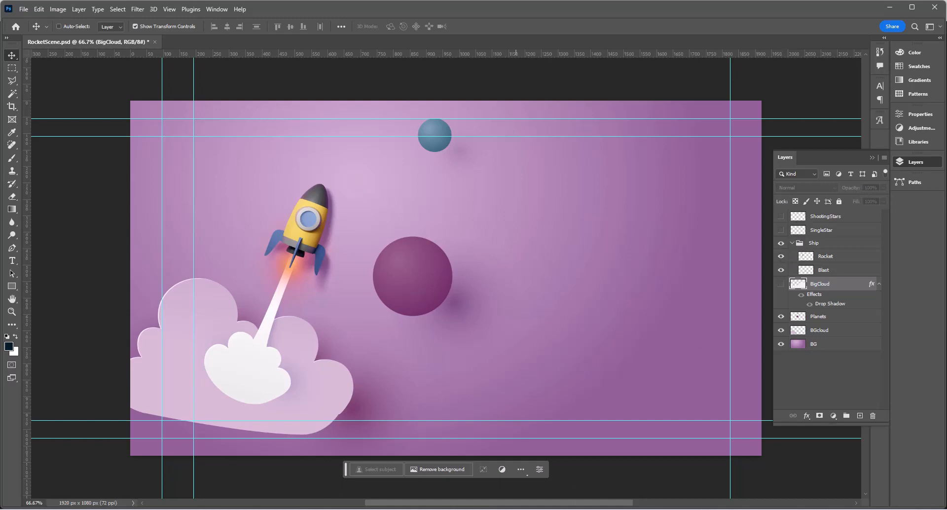
Switch to Illustrator and examine the layer structure of 3DsceneStart.ai, collapsing Layer 3 and expanding the bg layer
left_click(582, 509)
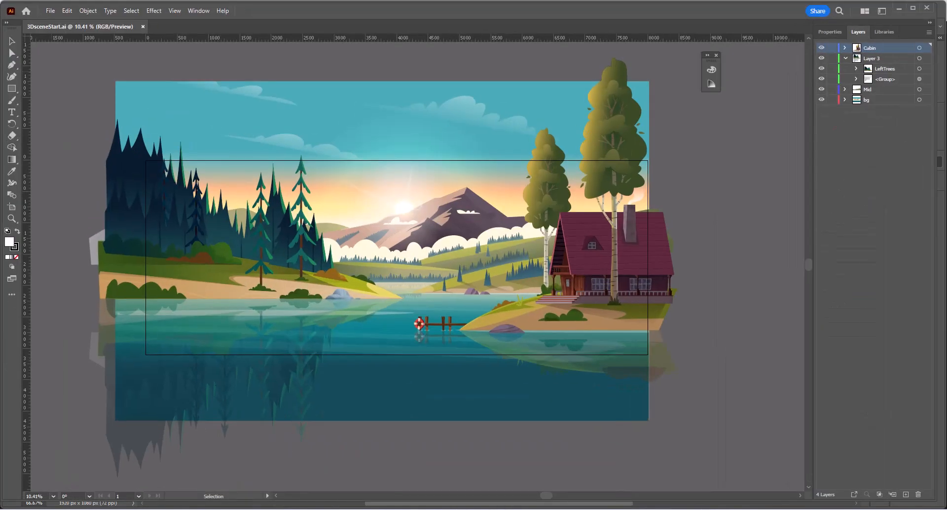
left_click(845, 57)
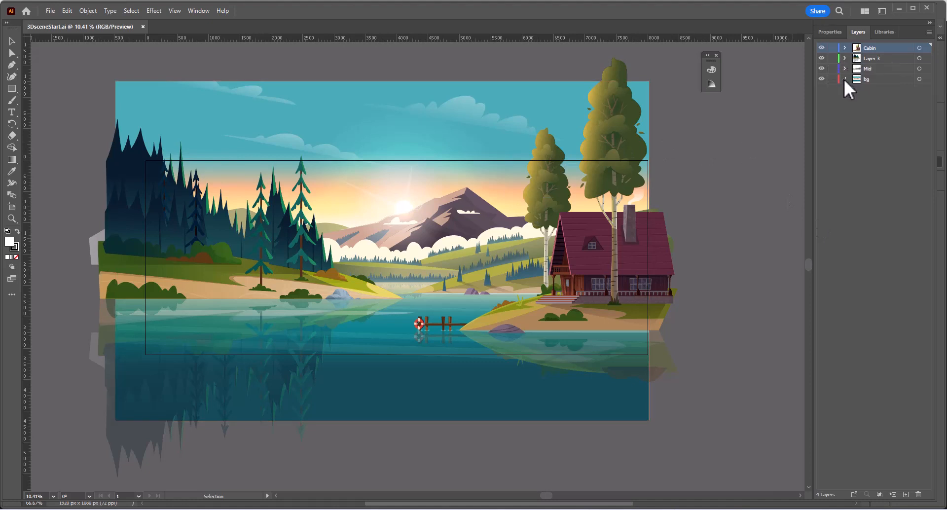
left_click(844, 78)
left_click(866, 77)
left_click(863, 69)
left_click(863, 58)
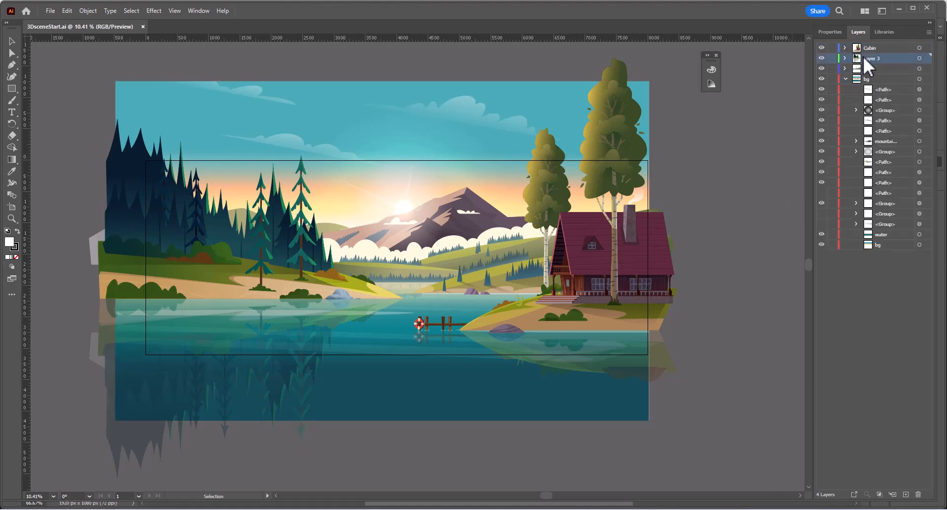
left_click(866, 79)
left_click(868, 89)
Toggle the visibility of the paths and groups inside the bg layer to check them, leaving the first path shown
left_click(821, 89)
left_click_drag(822, 98, 823, 187)
left_click_drag(823, 99, 823, 244)
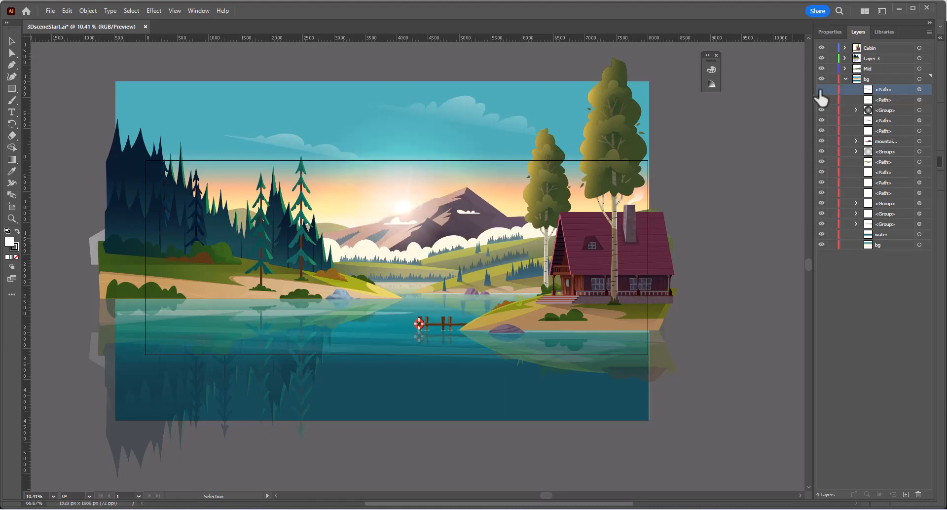
left_click(821, 89)
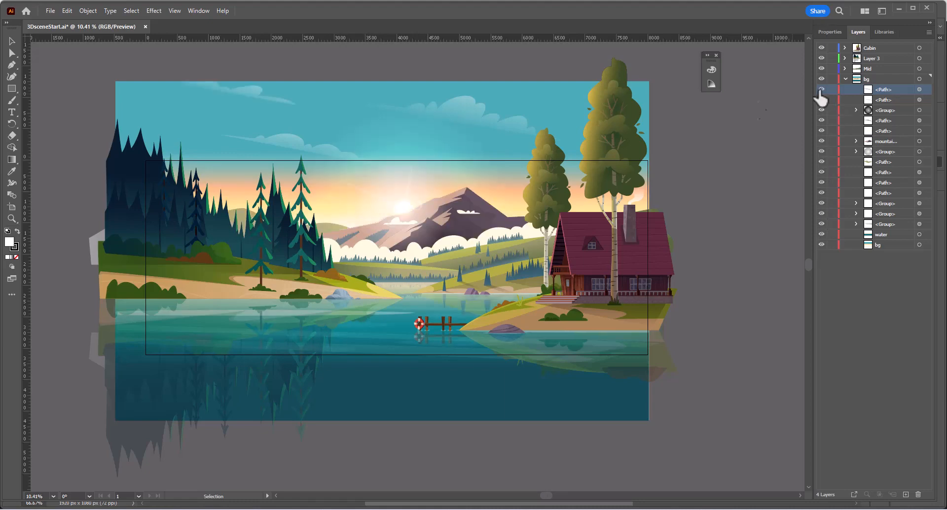
Collapse the bg layer, hide all top-level layers, and reveal bg, Mid, Layer 3 and Cabin one by one
left_click(845, 79)
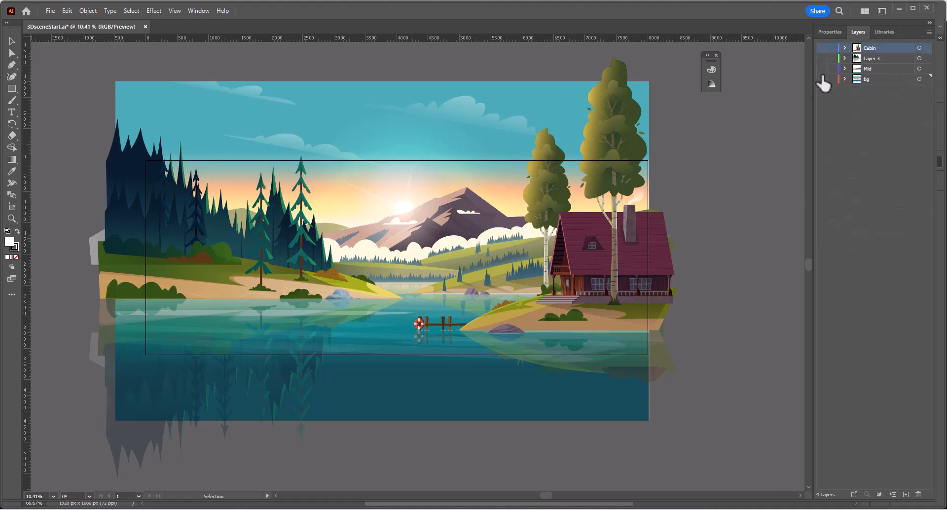
left_click(822, 79, "alt")
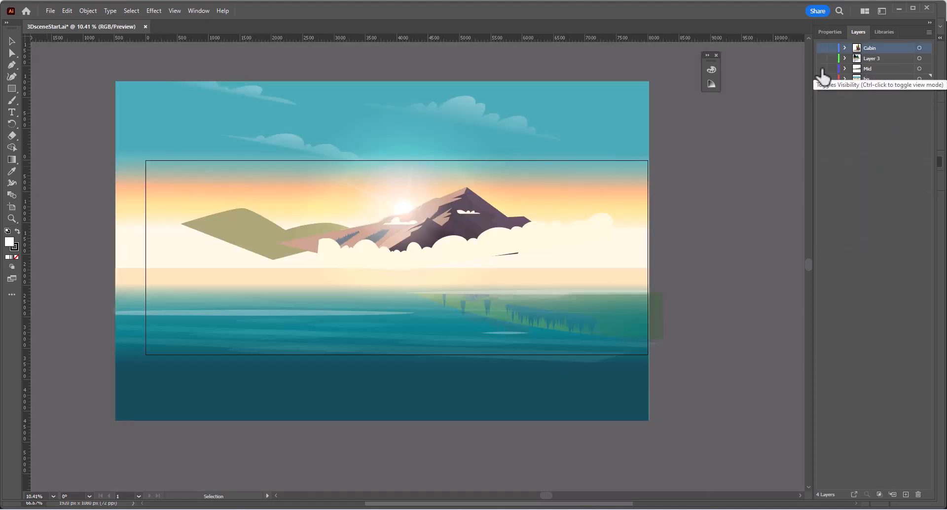
left_click(821, 69)
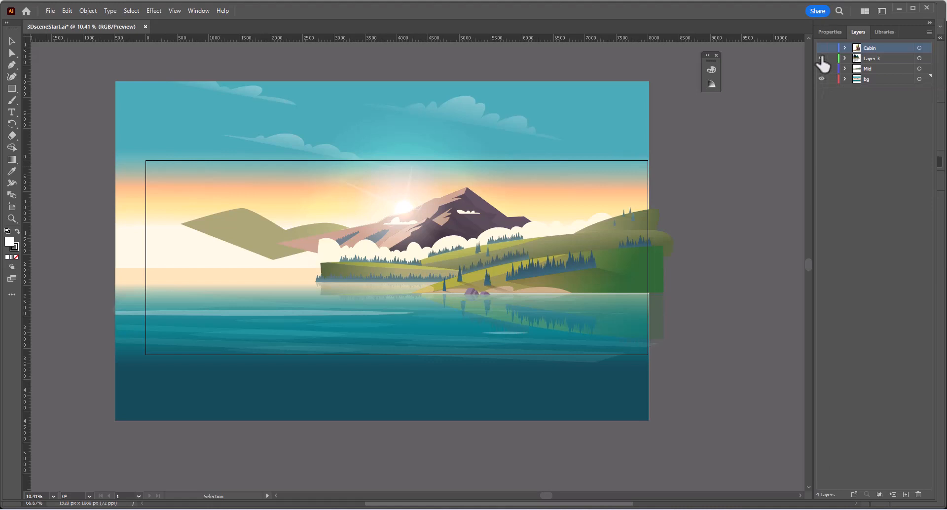
left_click(822, 59)
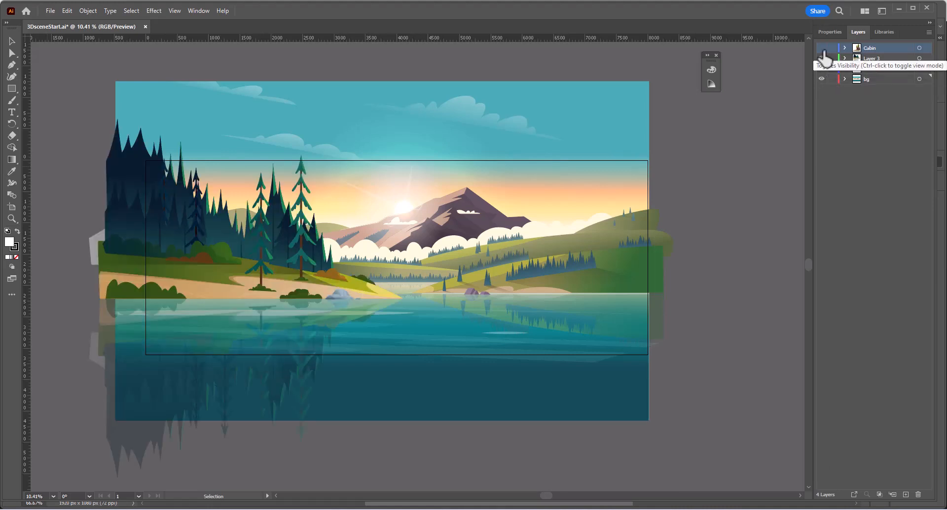
left_click(822, 48)
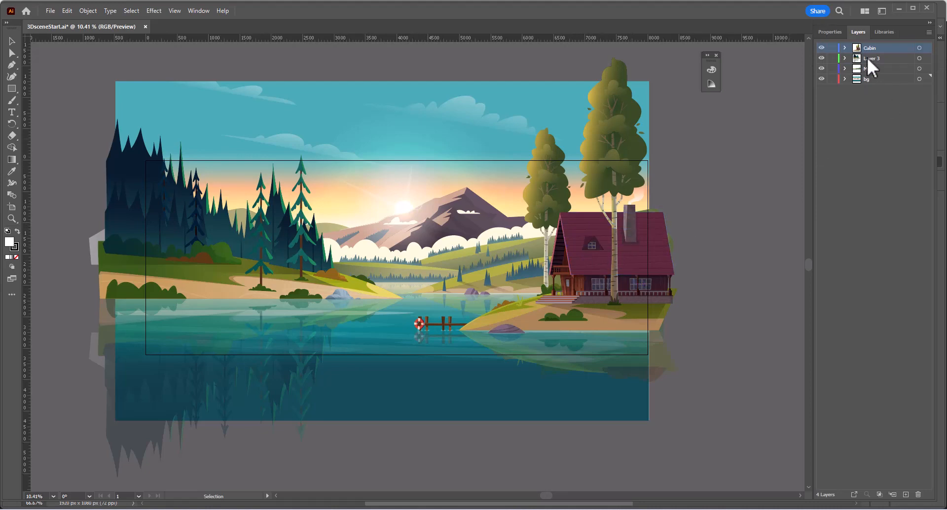
Select all artwork on the Cabin layer and inspect its nested groups, collapsing the layer again
left_click(920, 48)
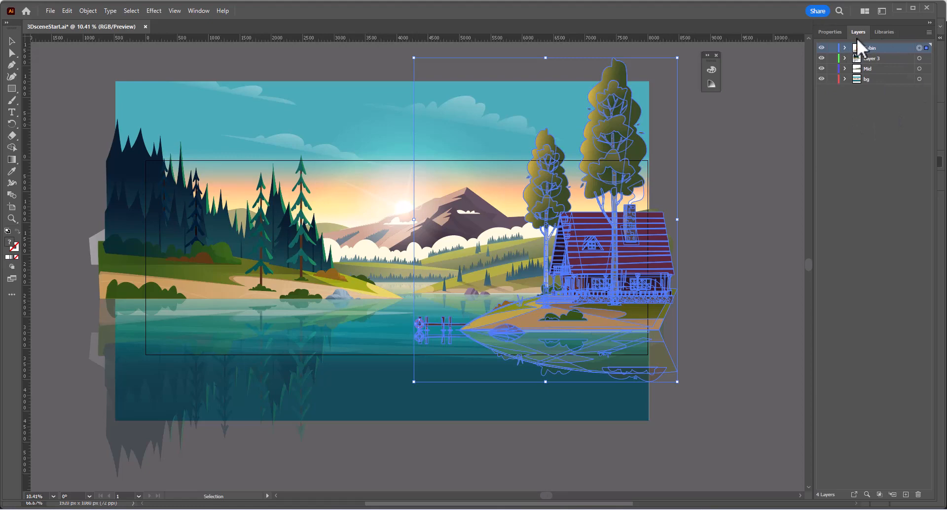
left_click(845, 48)
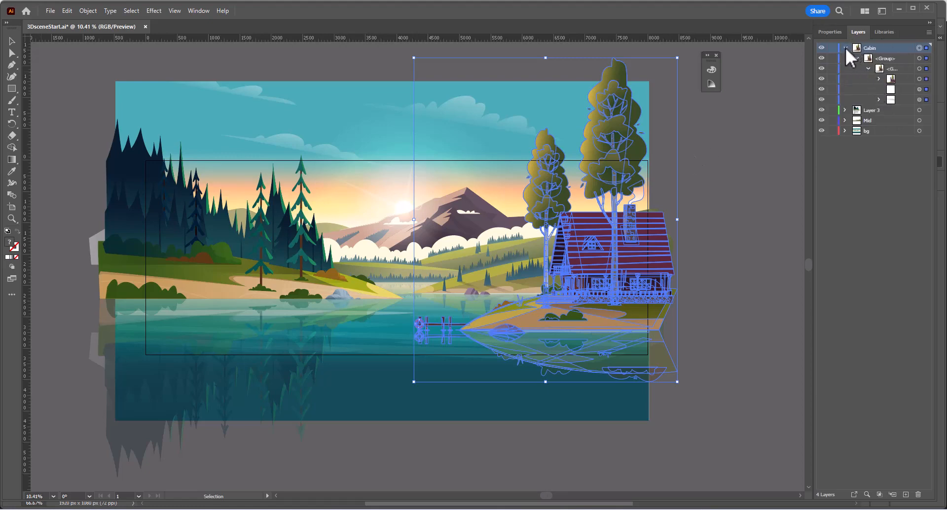
left_click(846, 48)
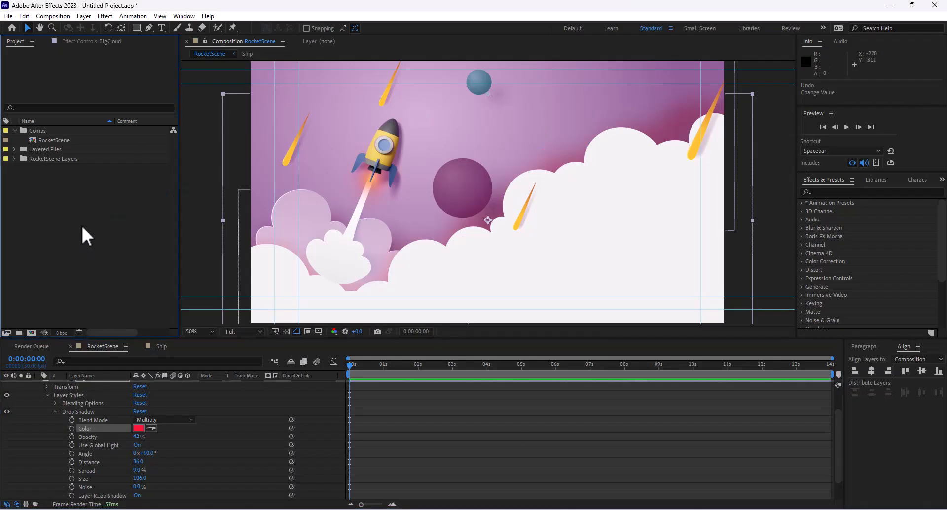
Switch to After Effects and import 3DsceneStart.ai from the Desktop as Composition - Retain Layer Sizes
double_click(80, 223)
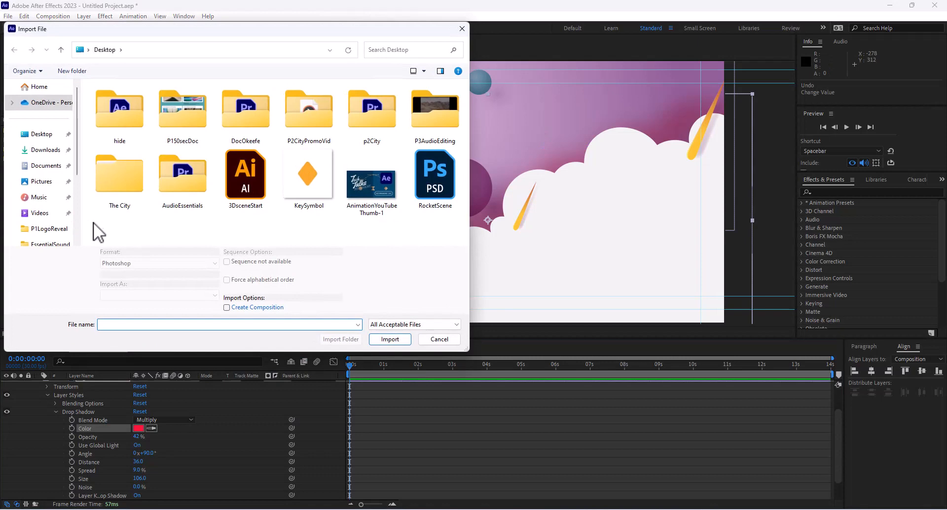
left_click(262, 179)
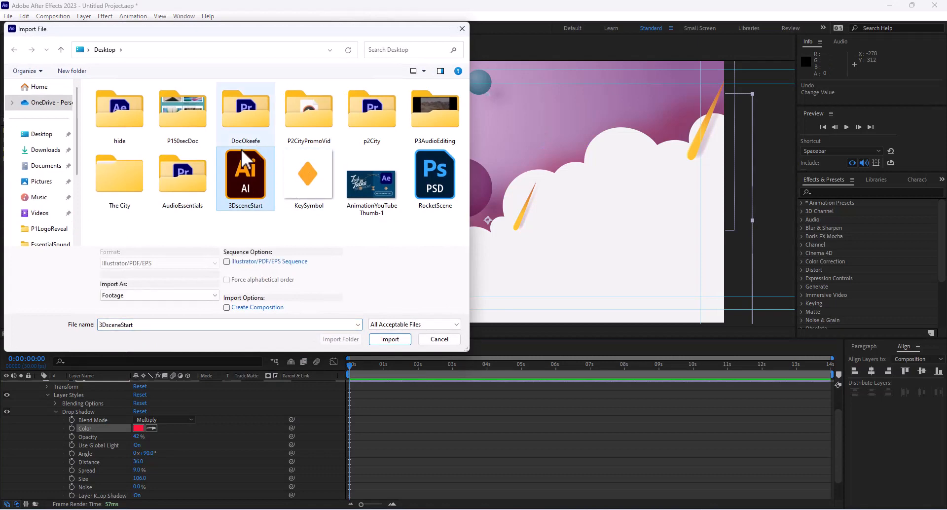
left_click(151, 297)
left_click(125, 312)
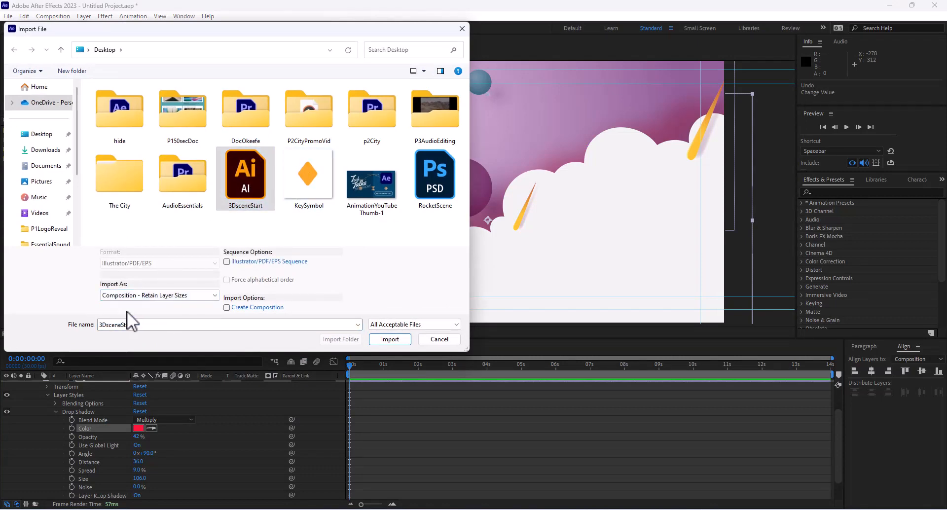
left_click(383, 339)
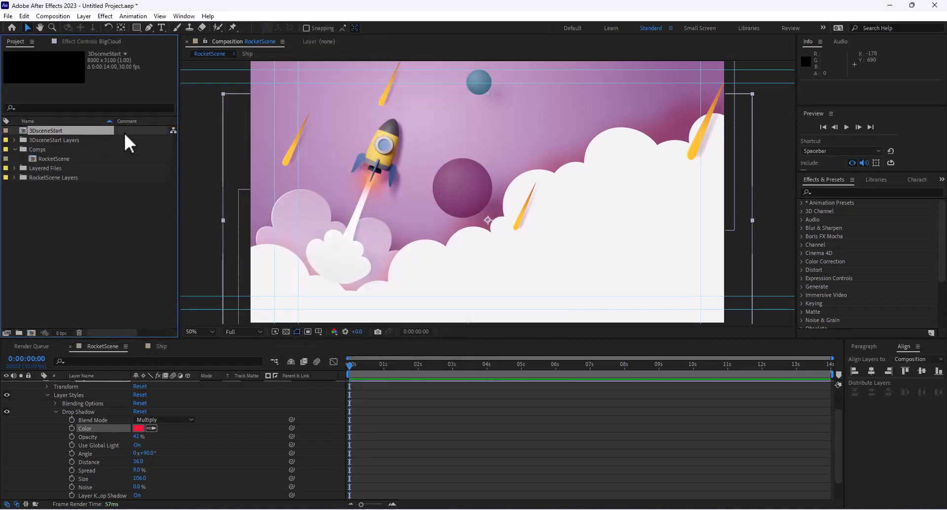
Move the 3DsceneStart composition into the Comps folder and open it with the whole scene in view
left_click_drag(61, 127, 48, 150)
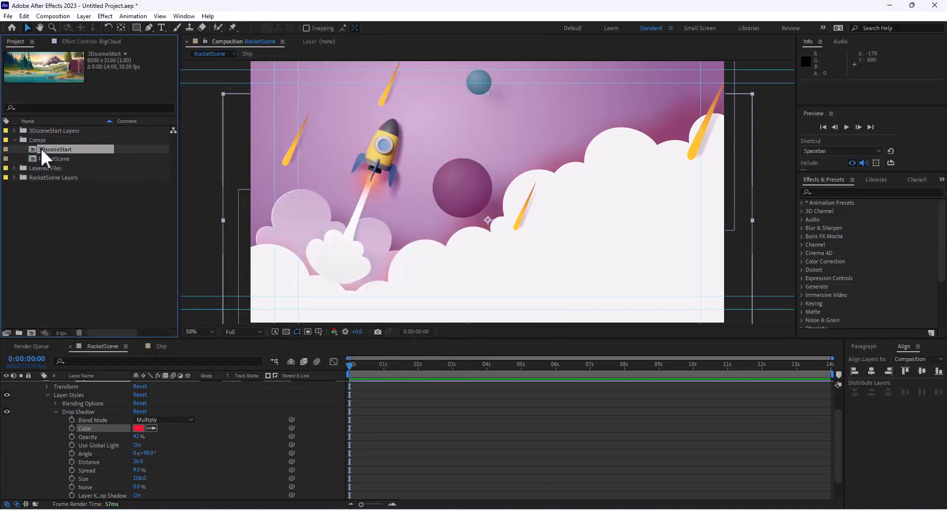
double_click(40, 148)
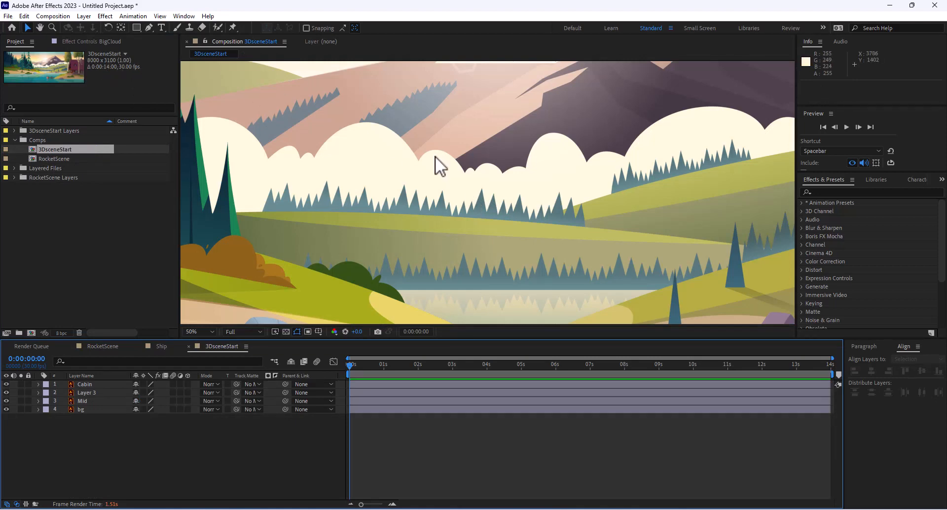
scroll(435, 156, "down", 6)
scroll(437, 155, "up", 3)
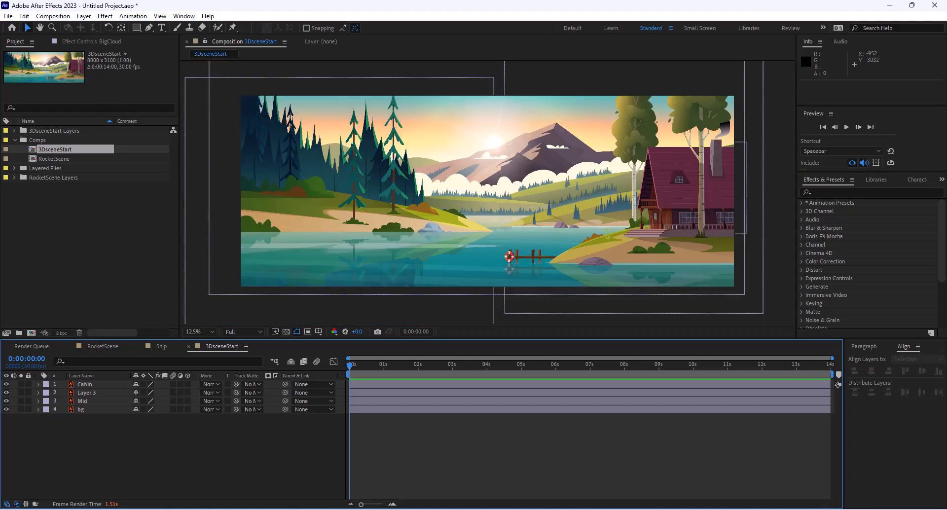
Hide all four layers, reveal Cabin, Layer 3, Mid and bg one at a time, and lock every layer except Cabin
left_click_drag(7, 410, 6, 386)
left_click(6, 386)
left_click(6, 393)
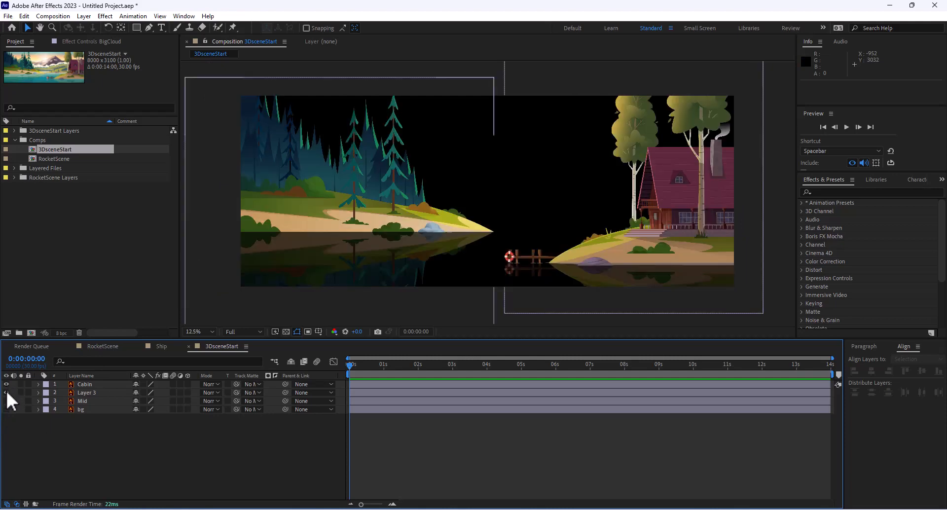
left_click(6, 387)
left_click(6, 388)
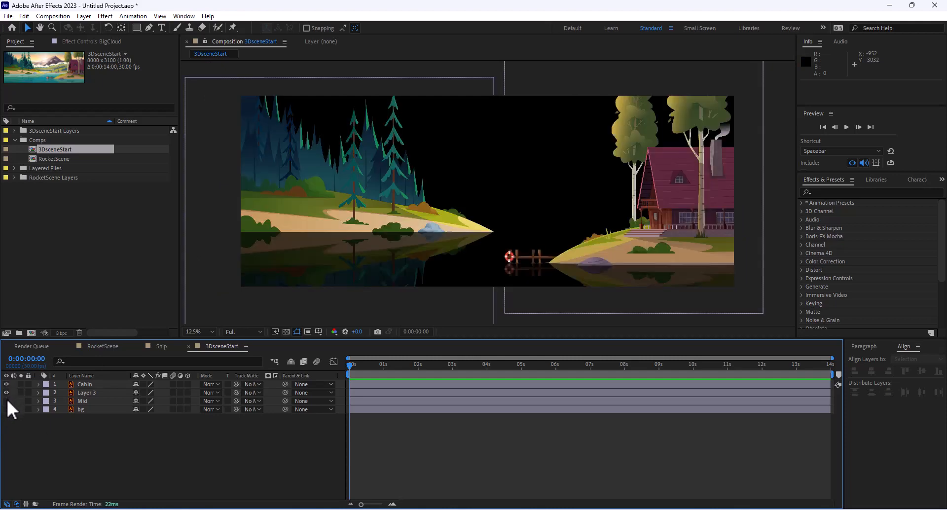
left_click(6, 401)
left_click(7, 410)
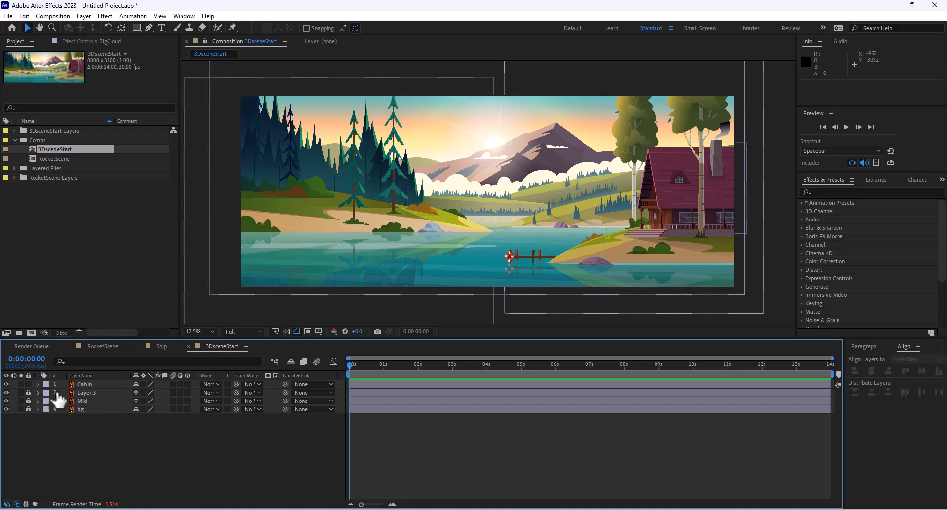
Try moving the Cabin layer toward the middle of the scene and undo the move
left_click(703, 176)
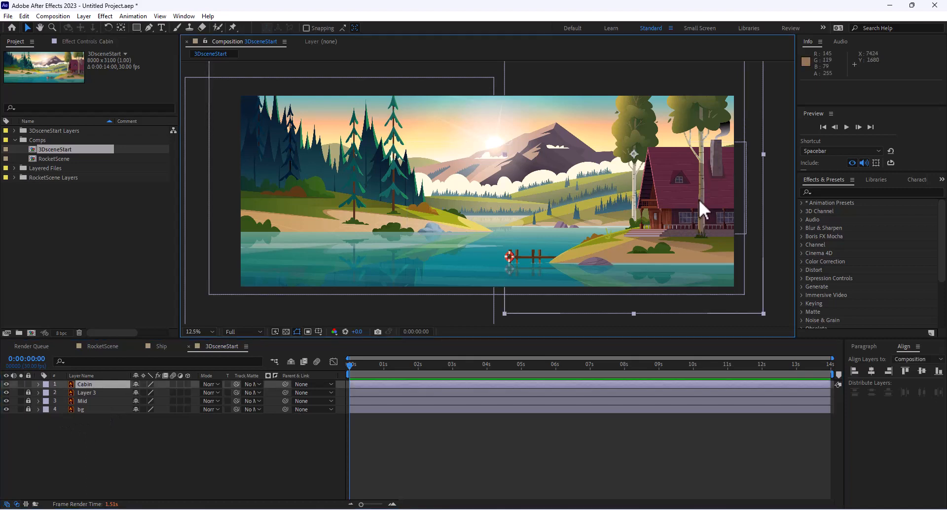
left_click_drag(698, 197, 514, 193)
key("ctrl+z")
Enlarge the Cabin layer to 1099% and move it around the scene to examine the quality of its edges
key("s")
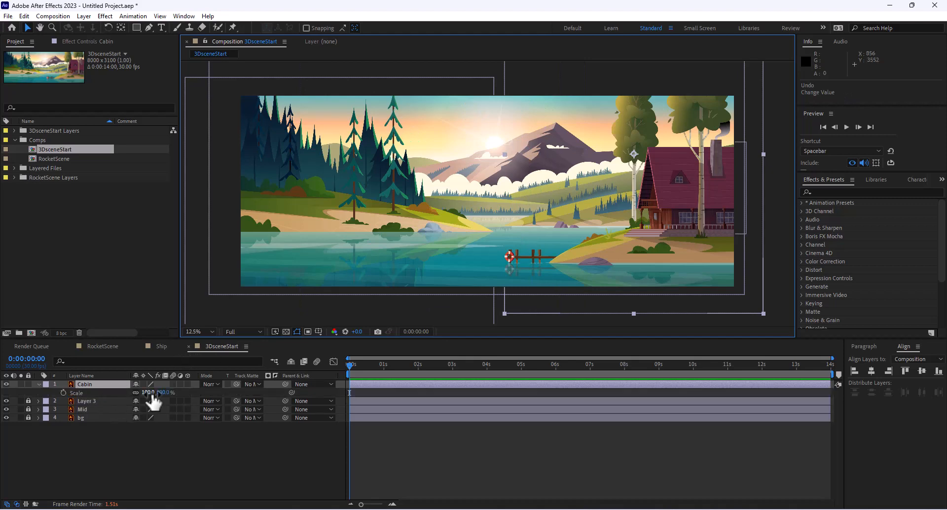
left_click_drag(148, 392, 637, 384)
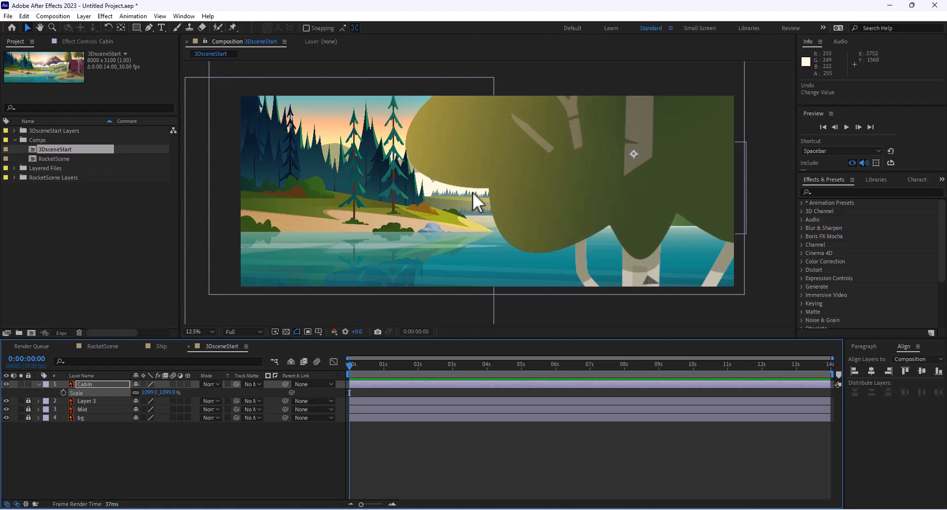
left_click_drag(561, 138, 523, 238)
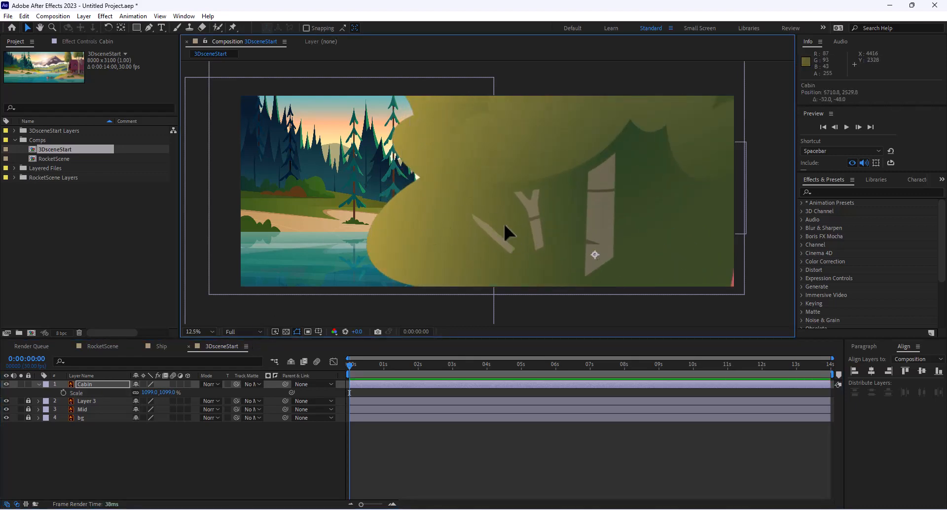
left_click_drag(519, 251, 364, 91)
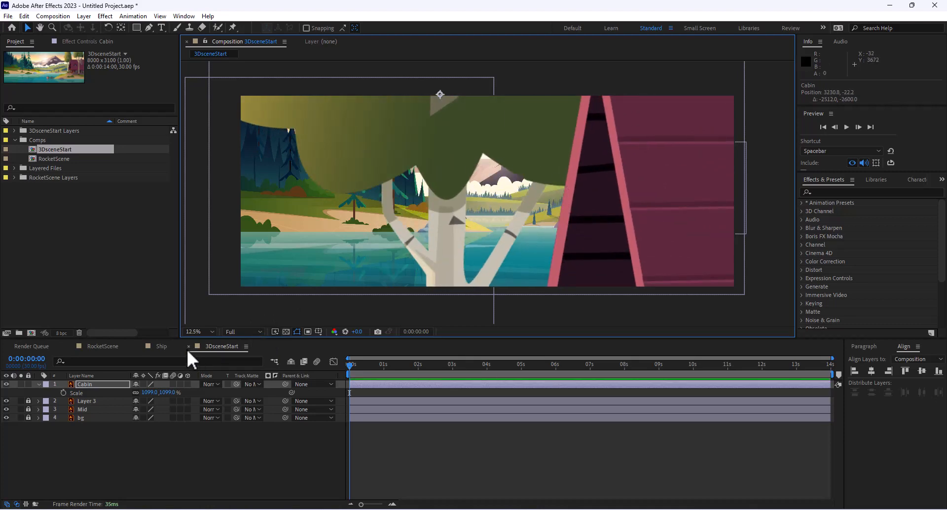
left_click_drag(547, 207, 554, 368)
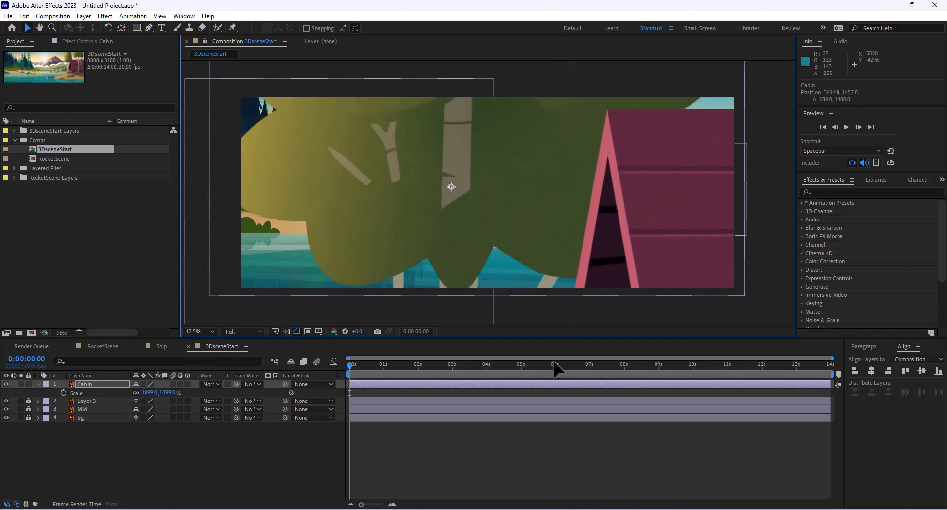
left_click_drag(399, 231, 434, 286)
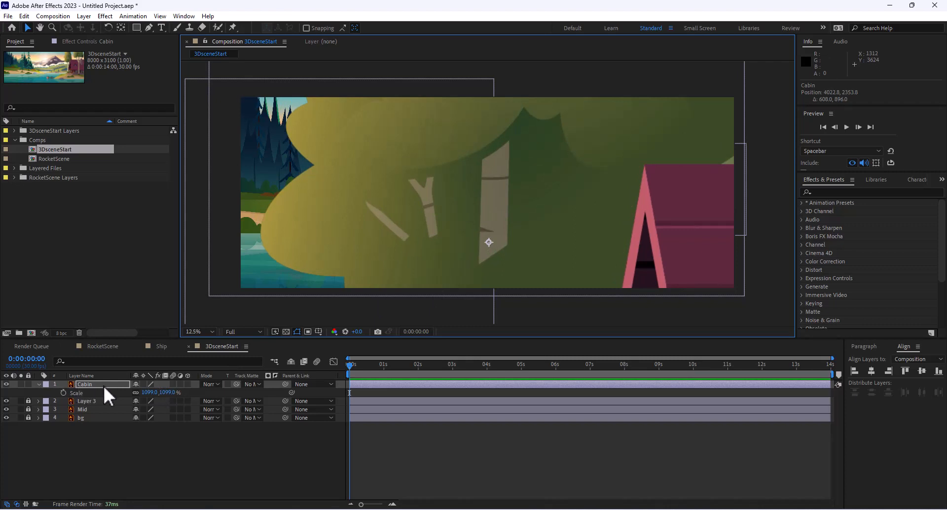
Turn on Continuously Rasterize for all four layers and lock Layer 3, Mid and bg again
left_click(142, 383)
left_click_drag(141, 414, 144, 394)
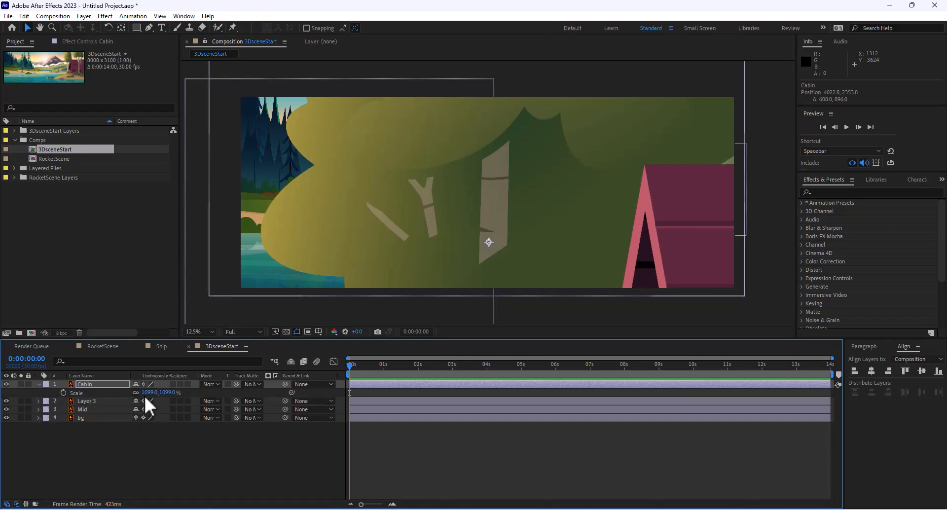
left_click_drag(27, 398, 31, 423)
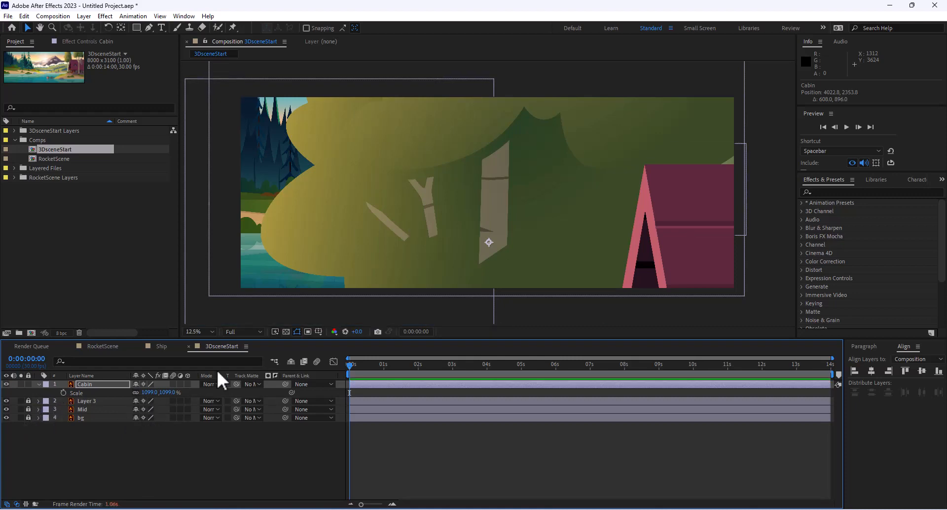
Set the Cabin layer's scale to 786% and examine the tree trunk edges up close
left_click_drag(147, 392, 15, 387)
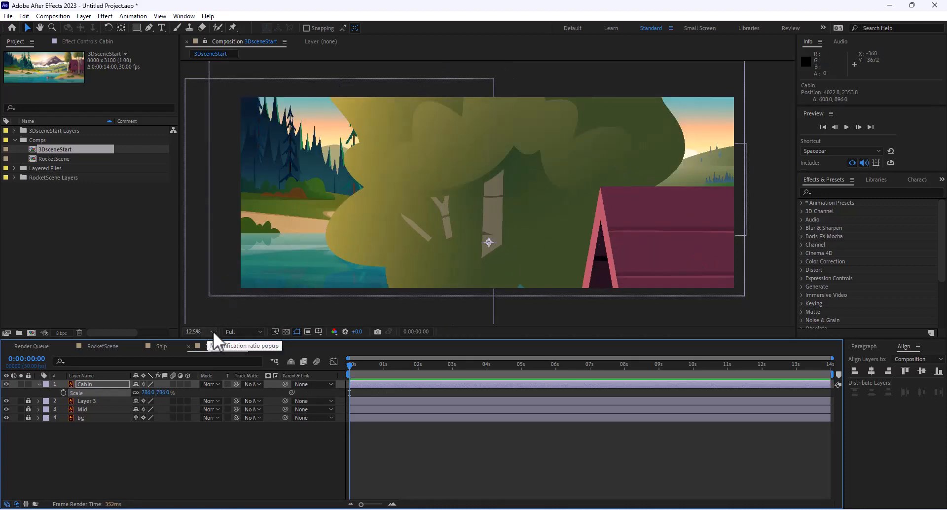
scroll(354, 223, "up", 7)
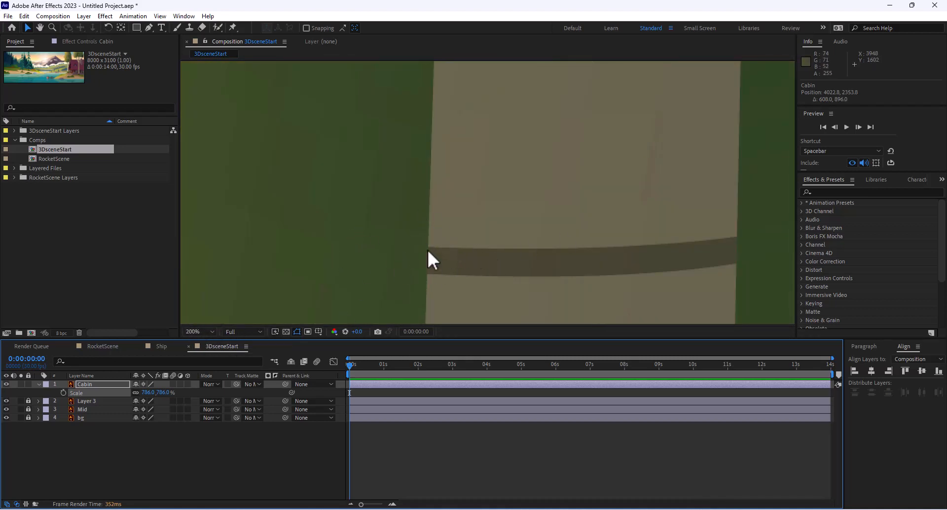
scroll(437, 235, "down", 4)
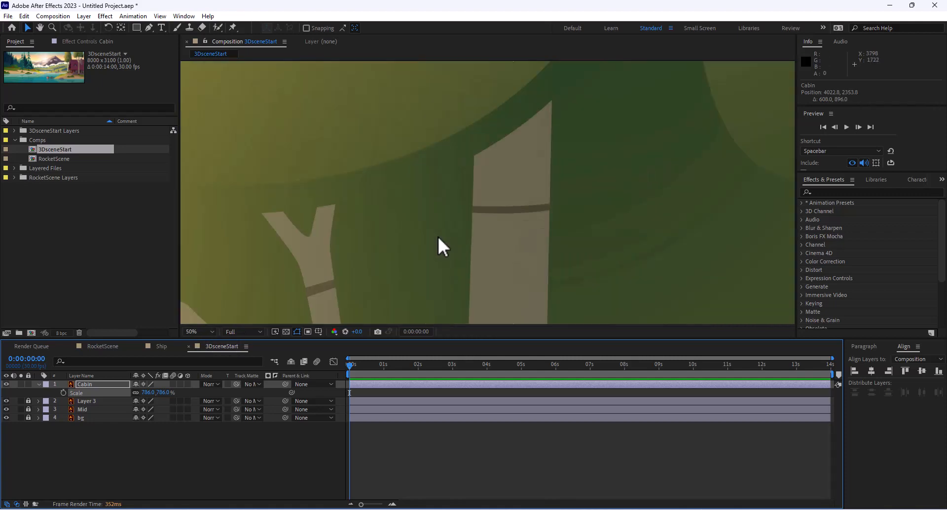
scroll(441, 234, "down", 6)
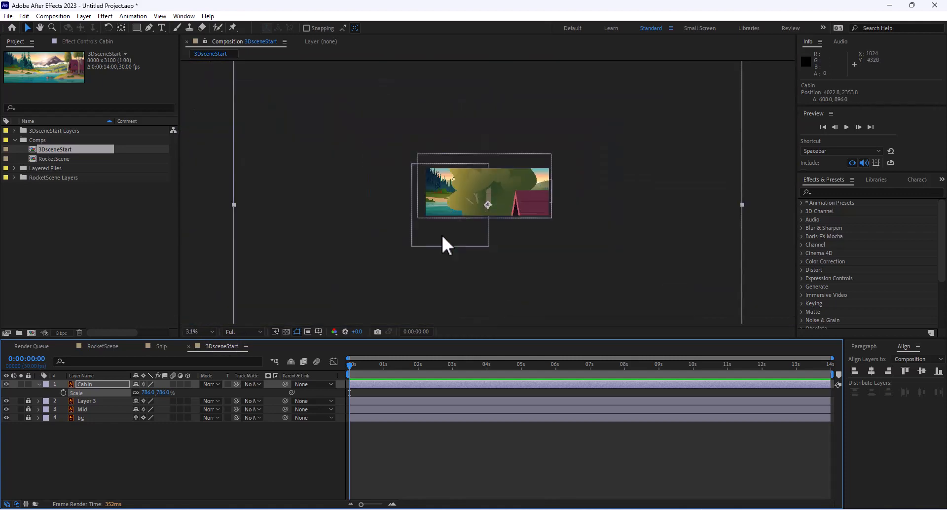
scroll(441, 232, "up", 2)
Resize the Cabin layer to 131% by 109% and place it on the right shore at about 6967, 586
left_click_drag(159, 393, 47, 364)
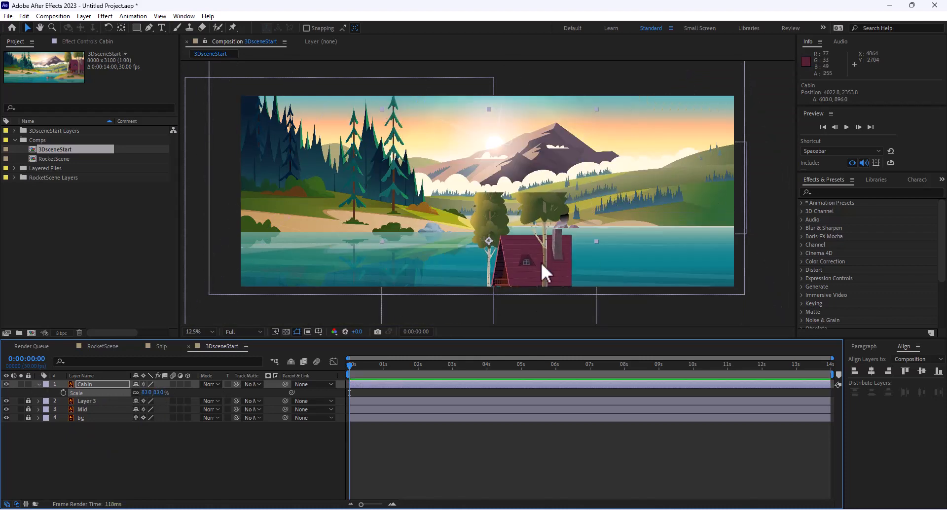
left_click_drag(540, 260, 709, 184)
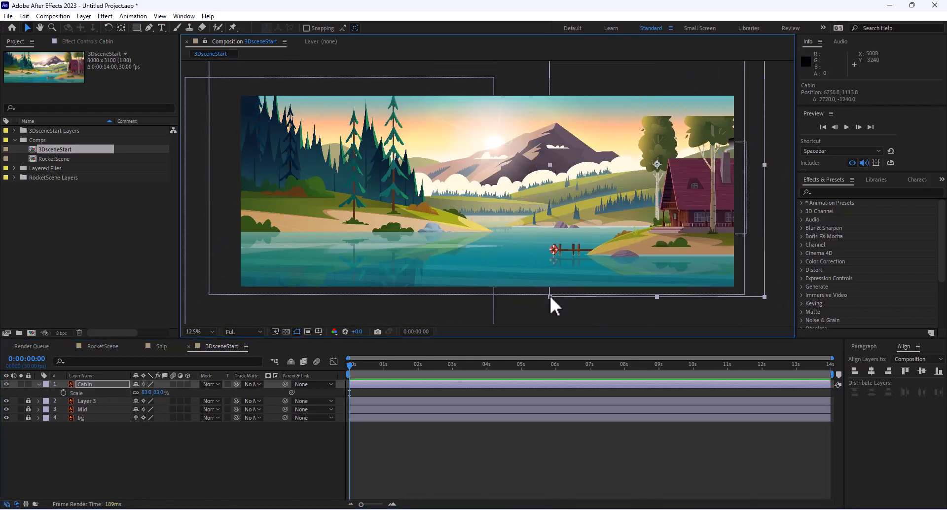
left_click_drag(550, 296, 488, 340)
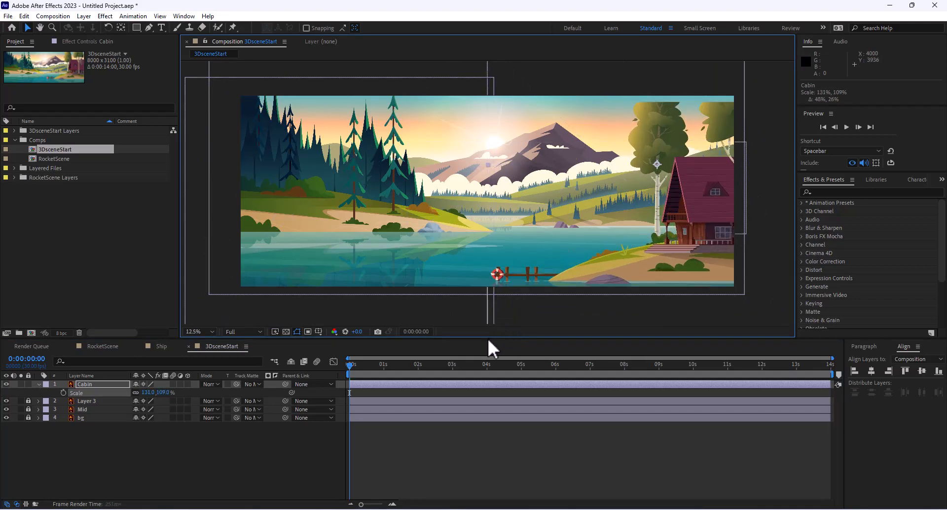
left_click_drag(690, 230, 704, 198)
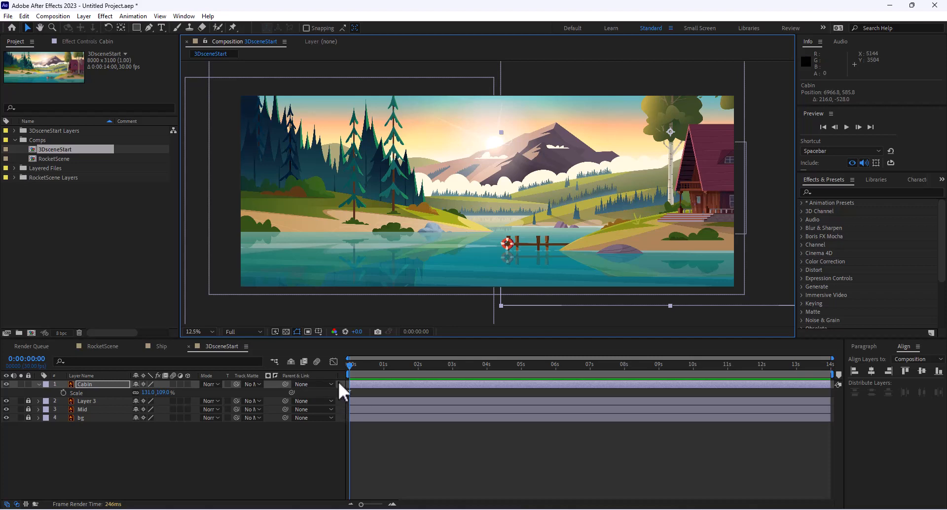
Select the RocketScene composition in the Comps folder
left_click(75, 159)
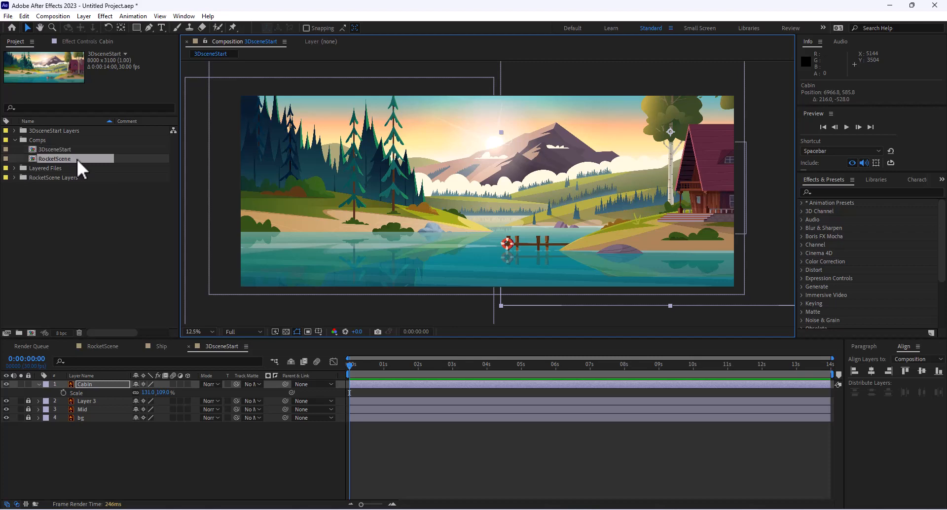